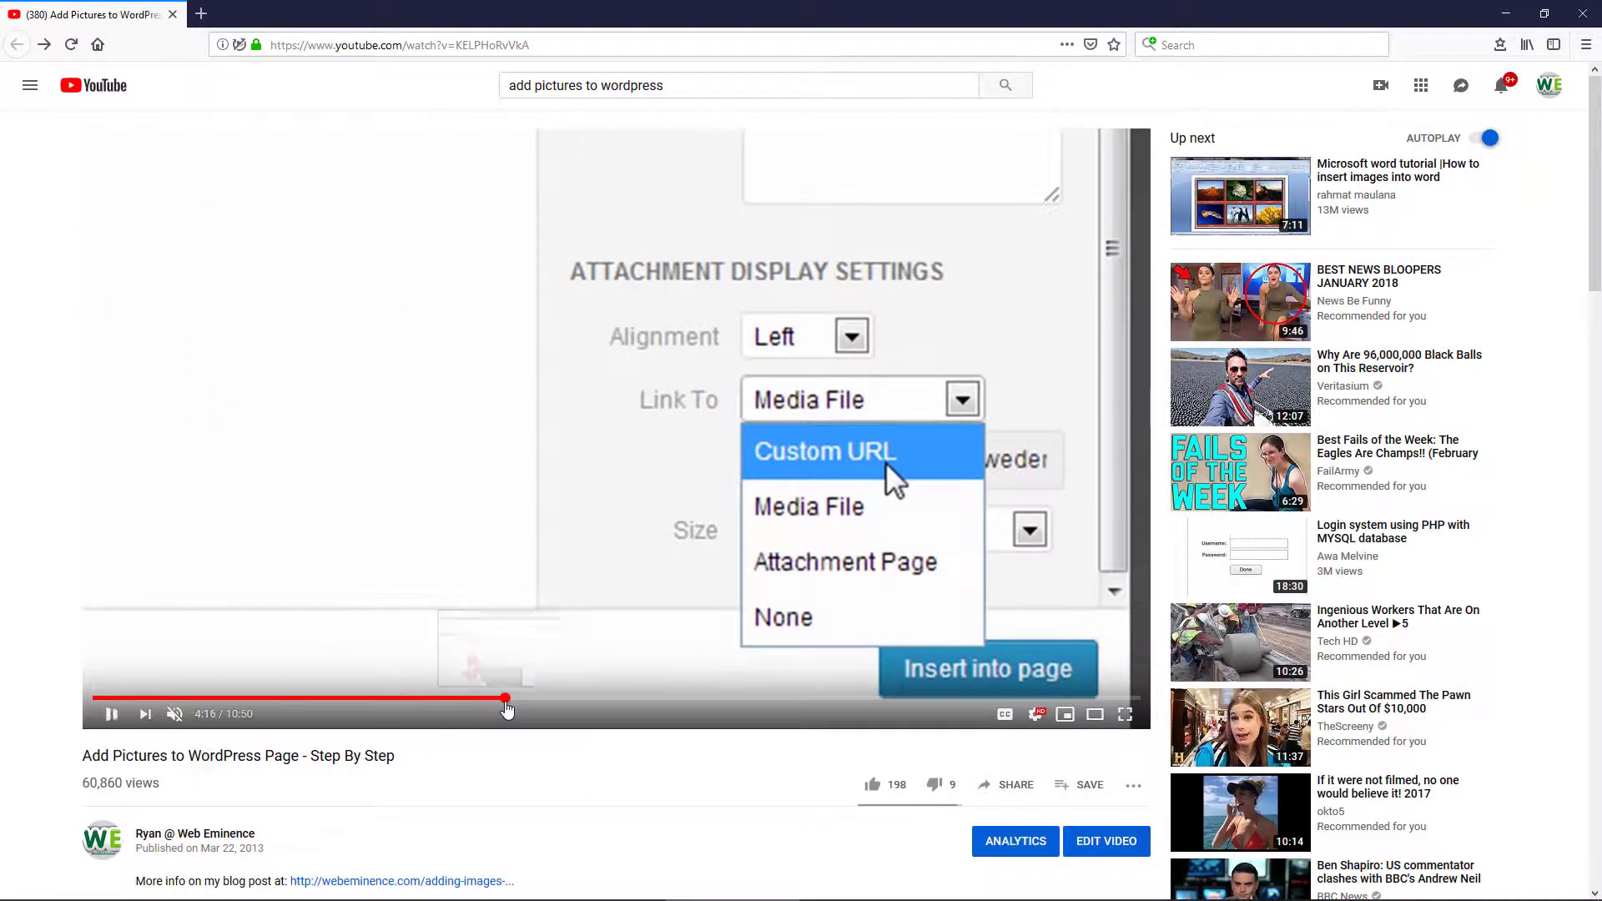
# Seek the YouTube tutorial forward to the editor showing the 'WordPress Images' page
pyautogui.click(506, 699)
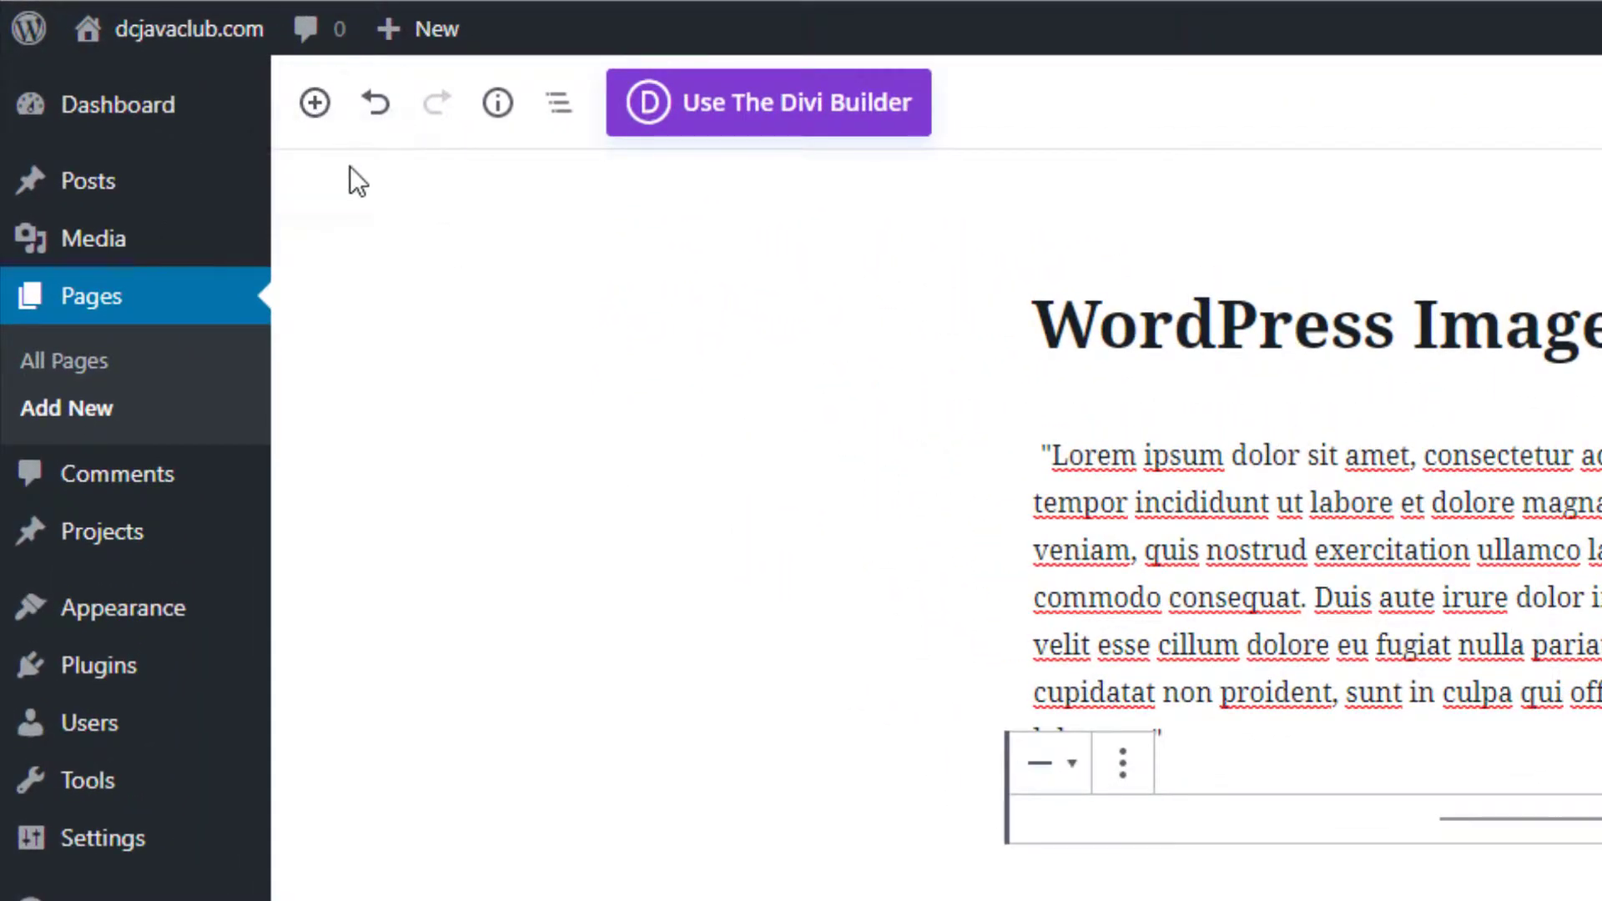
# Insert an Image block holding the coffee cup on dark slate photo from the Media Library
pyautogui.click(314, 103)
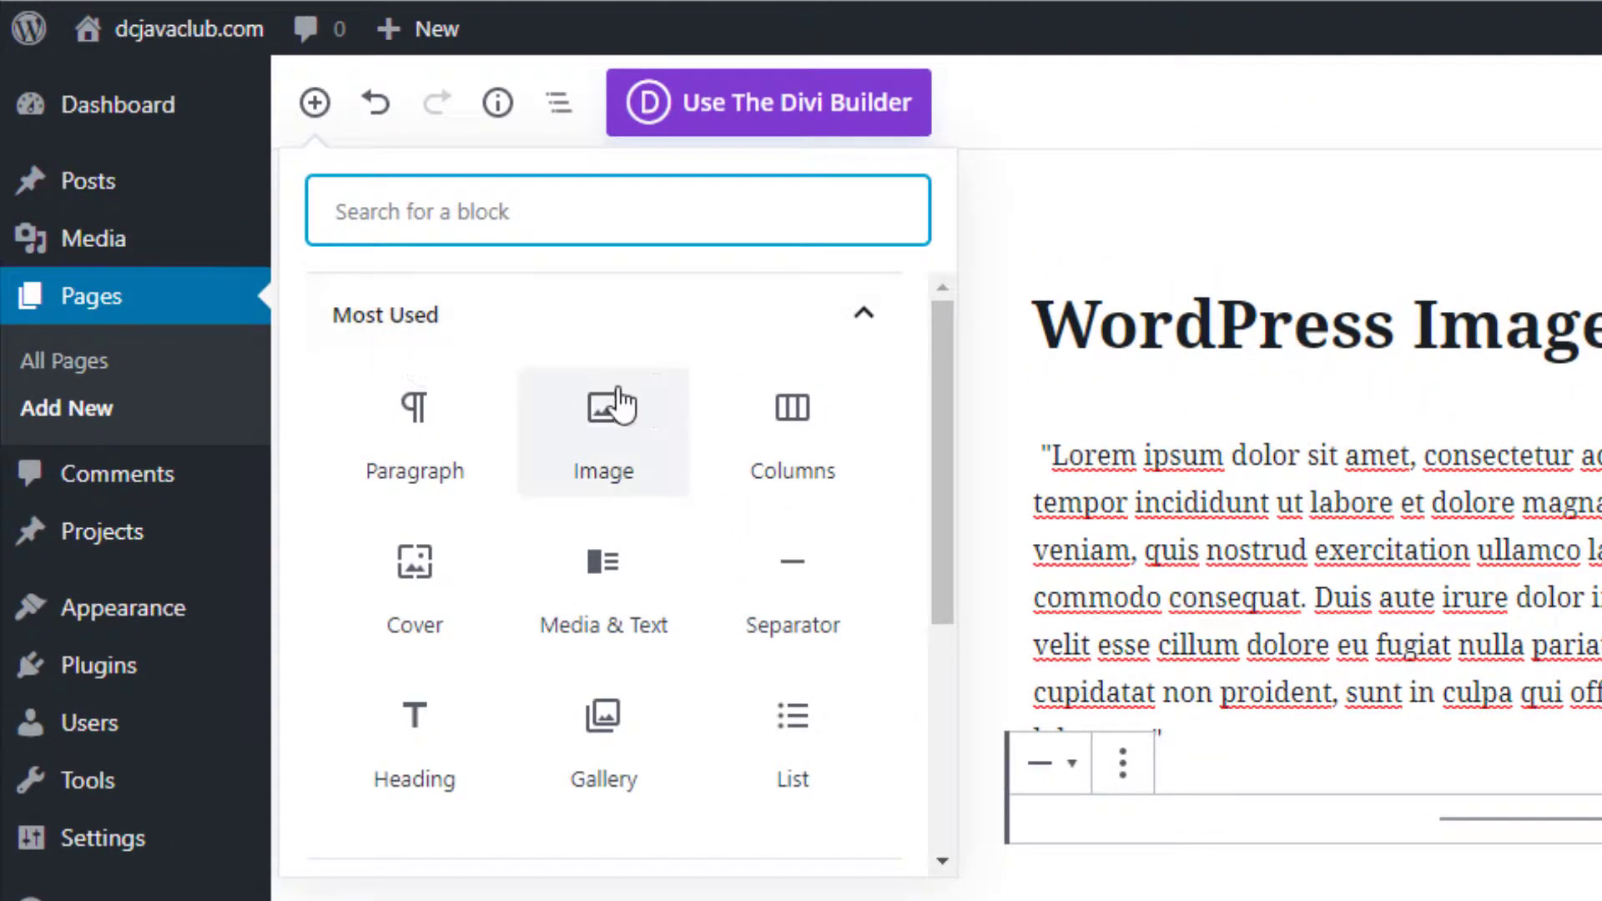
pyautogui.click(614, 450)
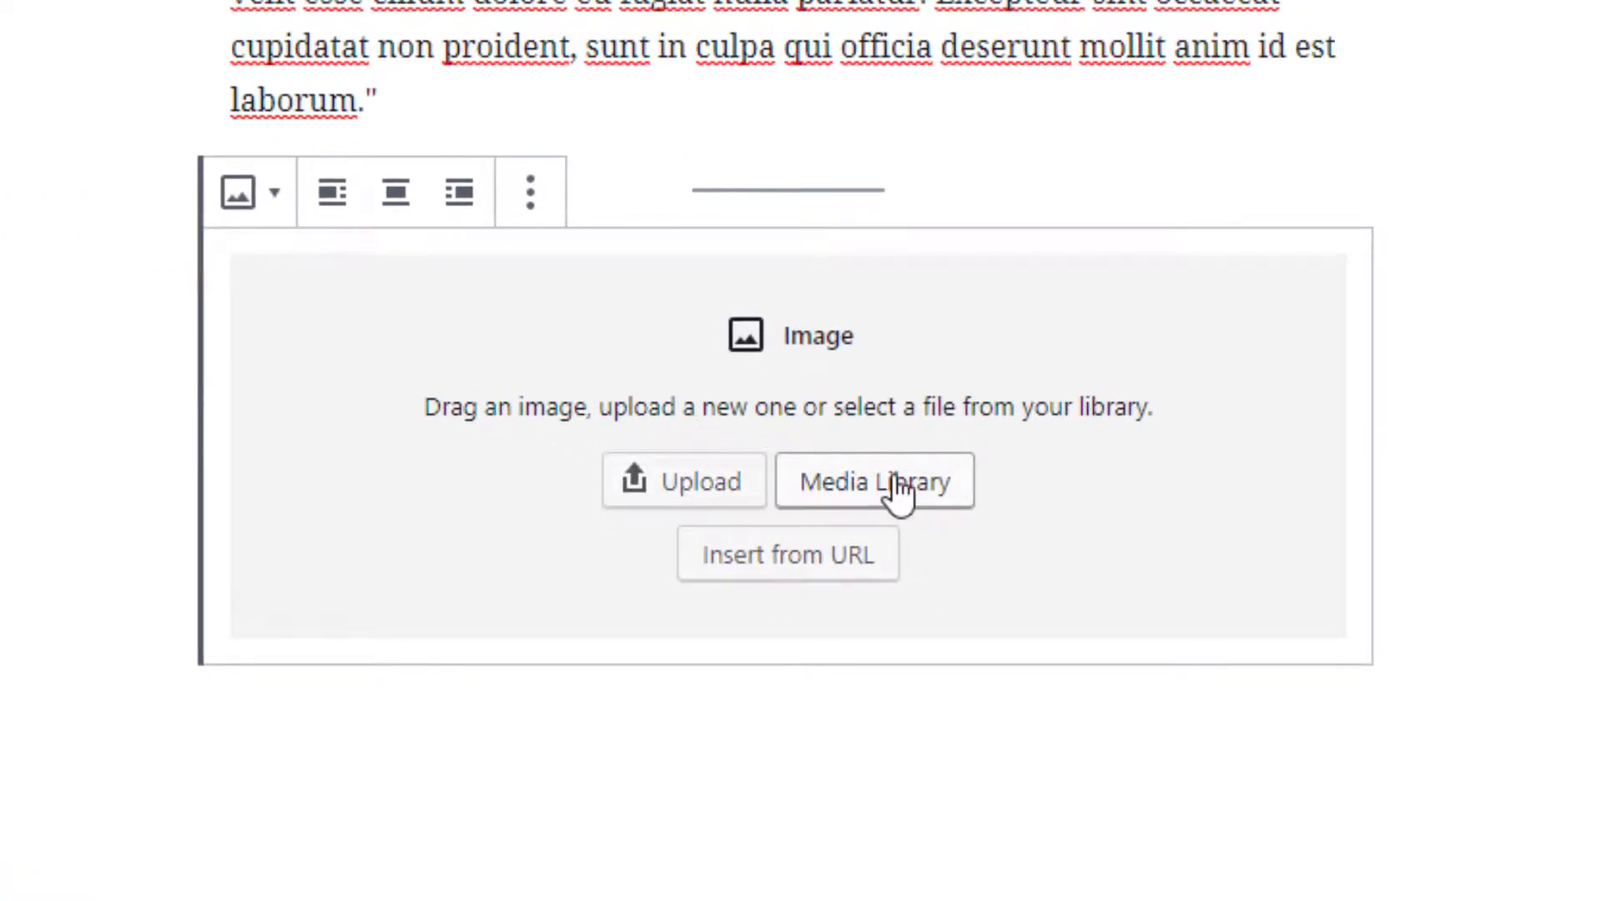
pyautogui.click(897, 492)
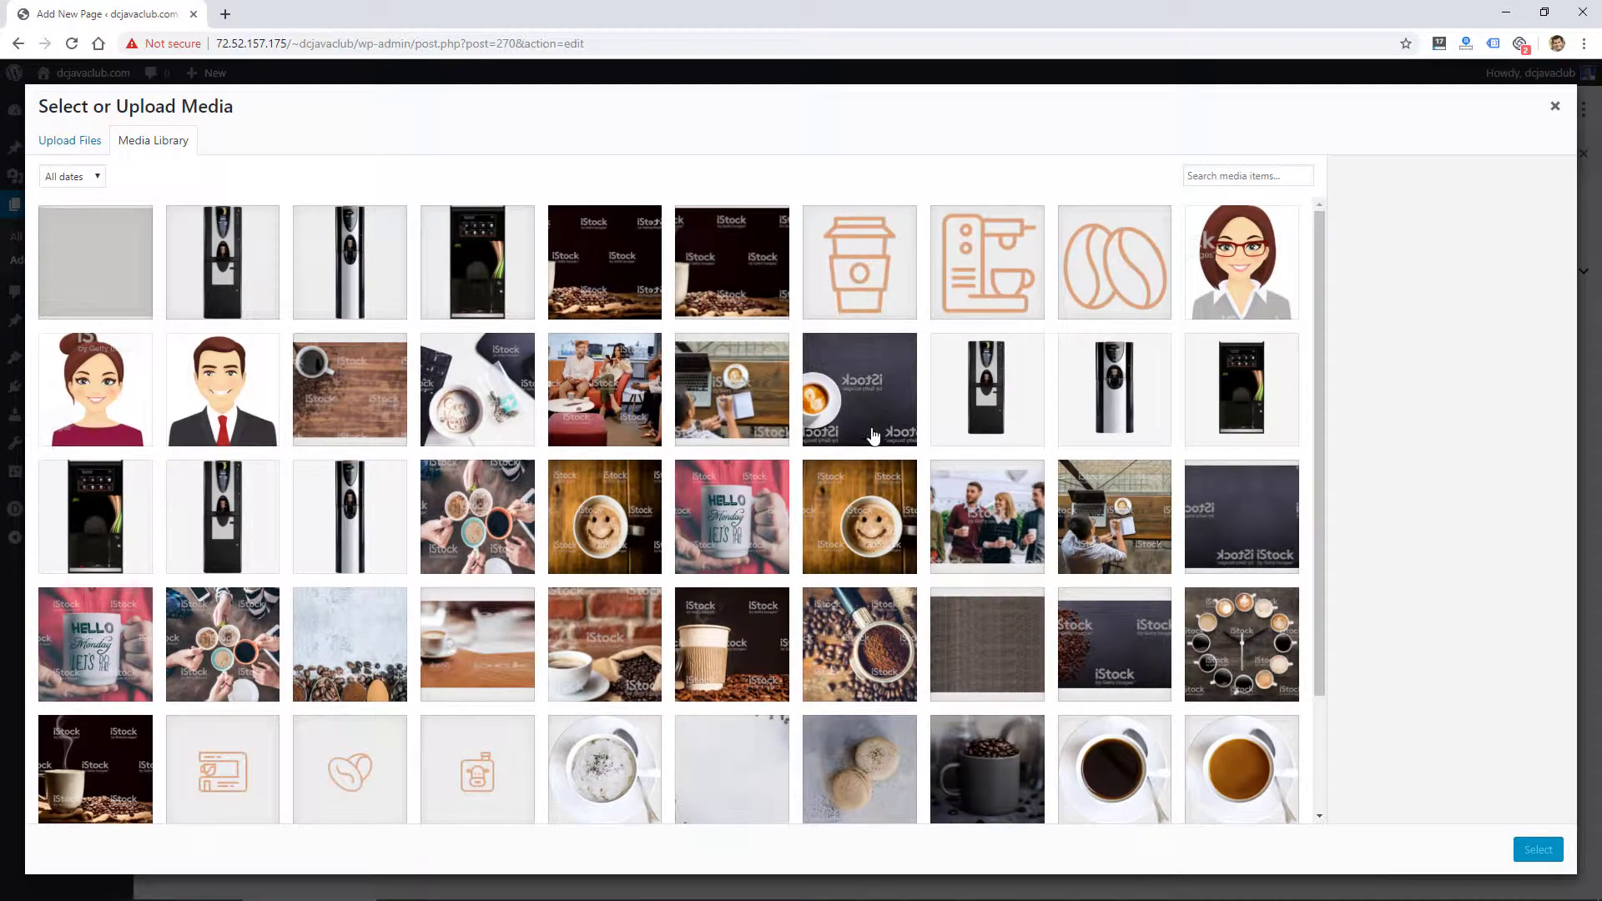
pyautogui.click(868, 424)
pyautogui.click(1535, 849)
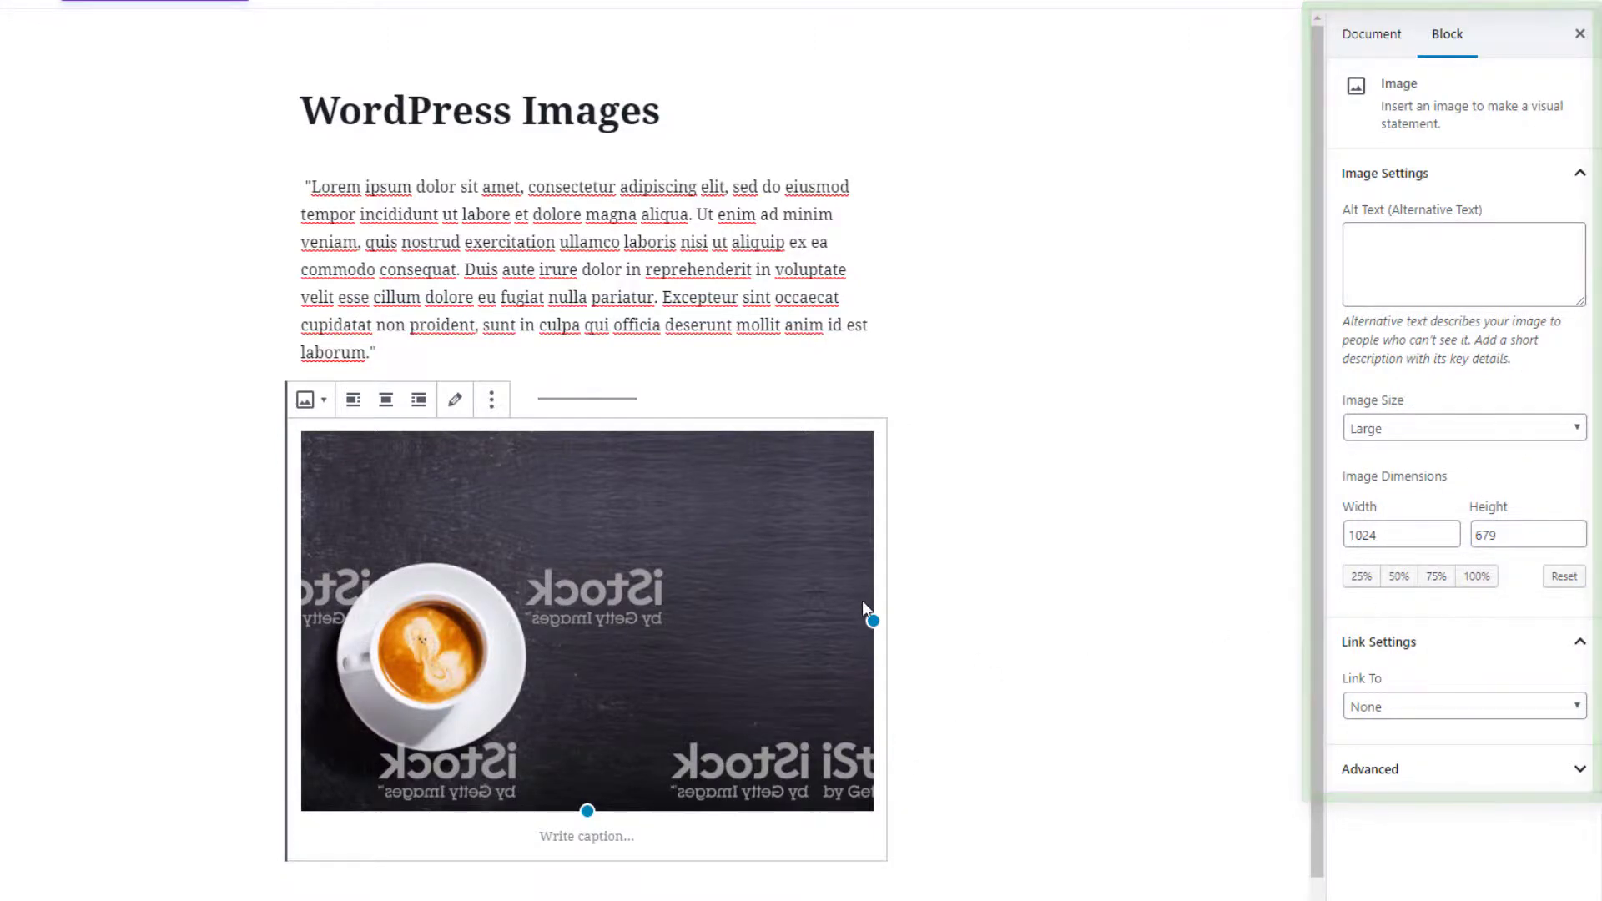
# Resize the coffee-cup image to 582 × 385 pixels
pyautogui.moveTo(868, 619)
pyautogui.mouseDown()
pyautogui.moveTo(776, 612)
pyautogui.moveTo(769, 583)
pyautogui.moveTo(875, 603)
pyautogui.mouseUp()
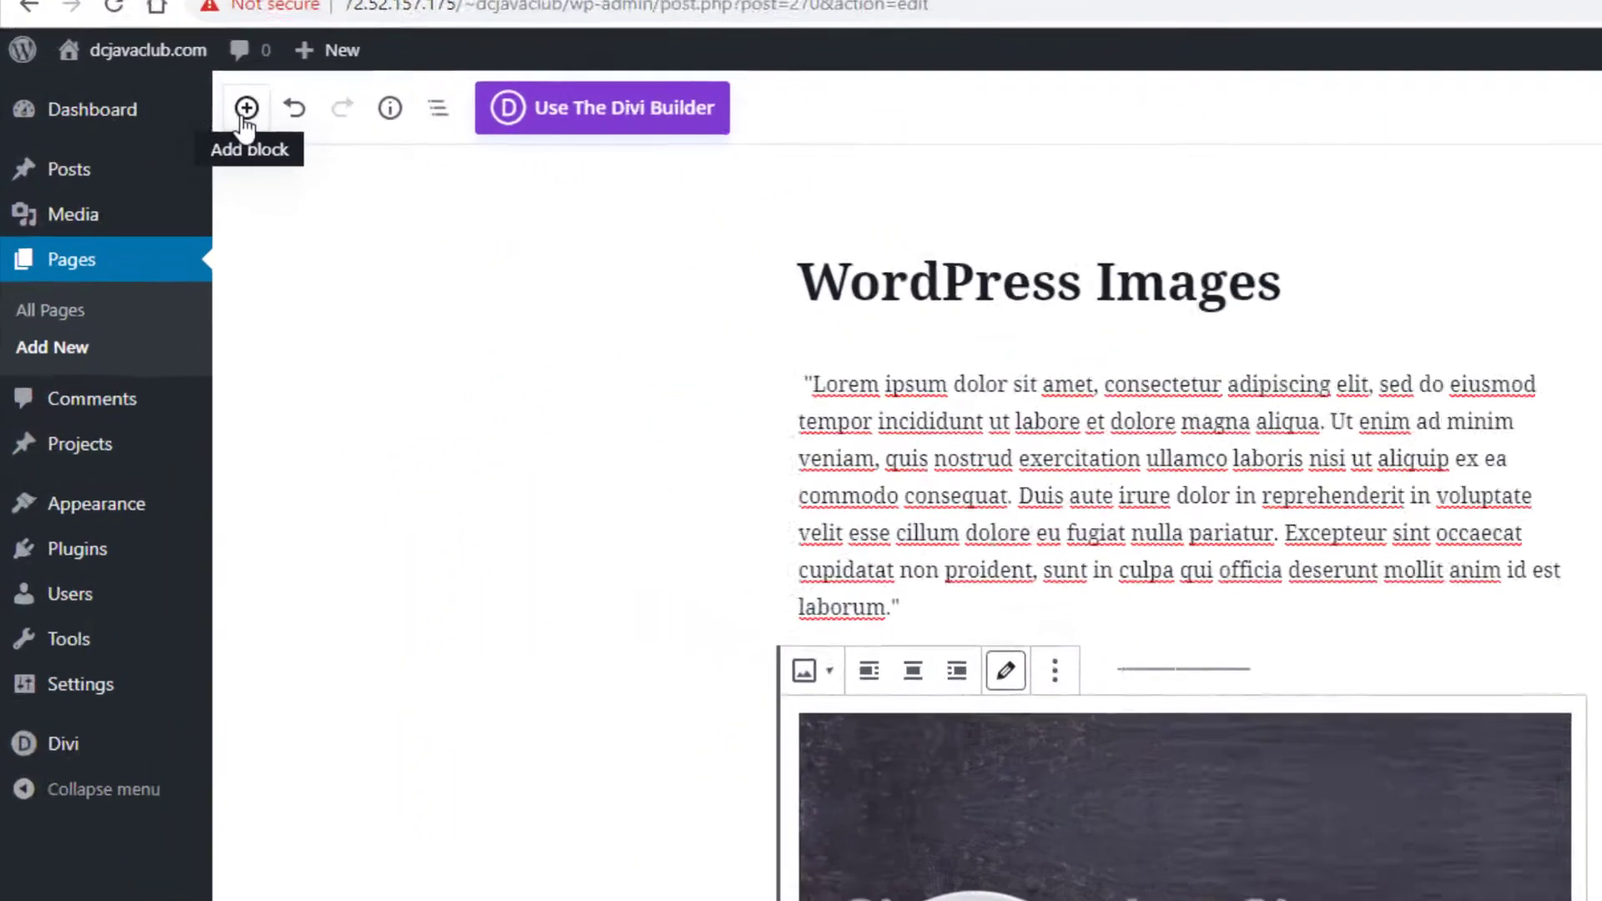
pyautogui.click(154, 110)
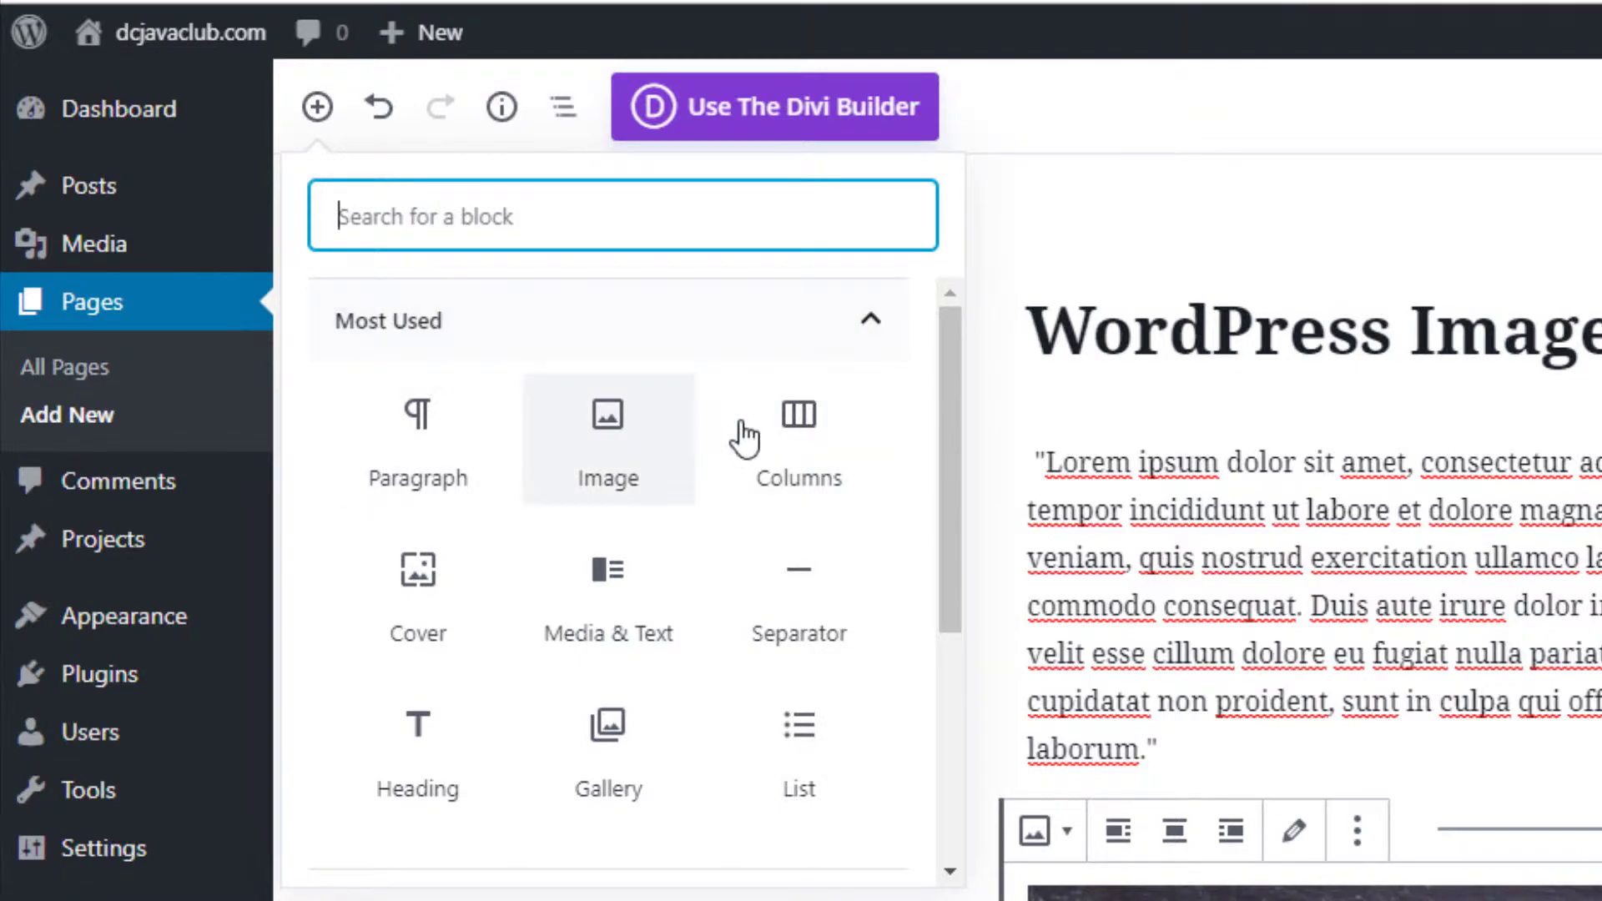
# Add a Columns block and move the coffee image and Lorem ipsum paragraph into it
pyautogui.click(791, 438)
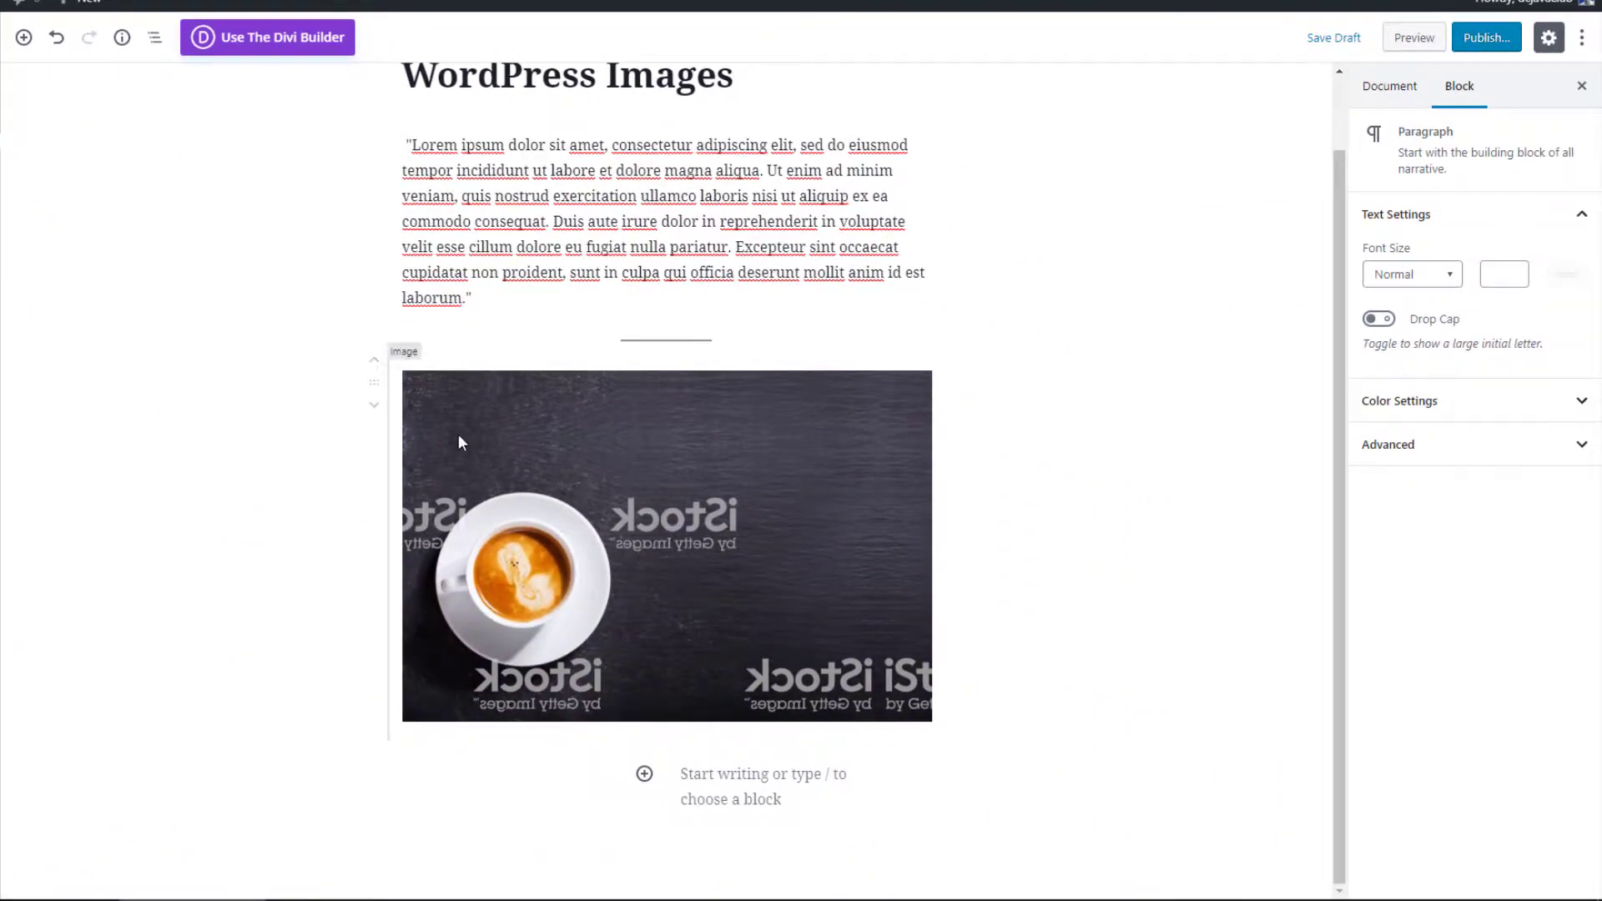
pyautogui.moveTo(374, 387); pyautogui.dragTo(444, 842)
pyautogui.scroll(1, 501, 417)
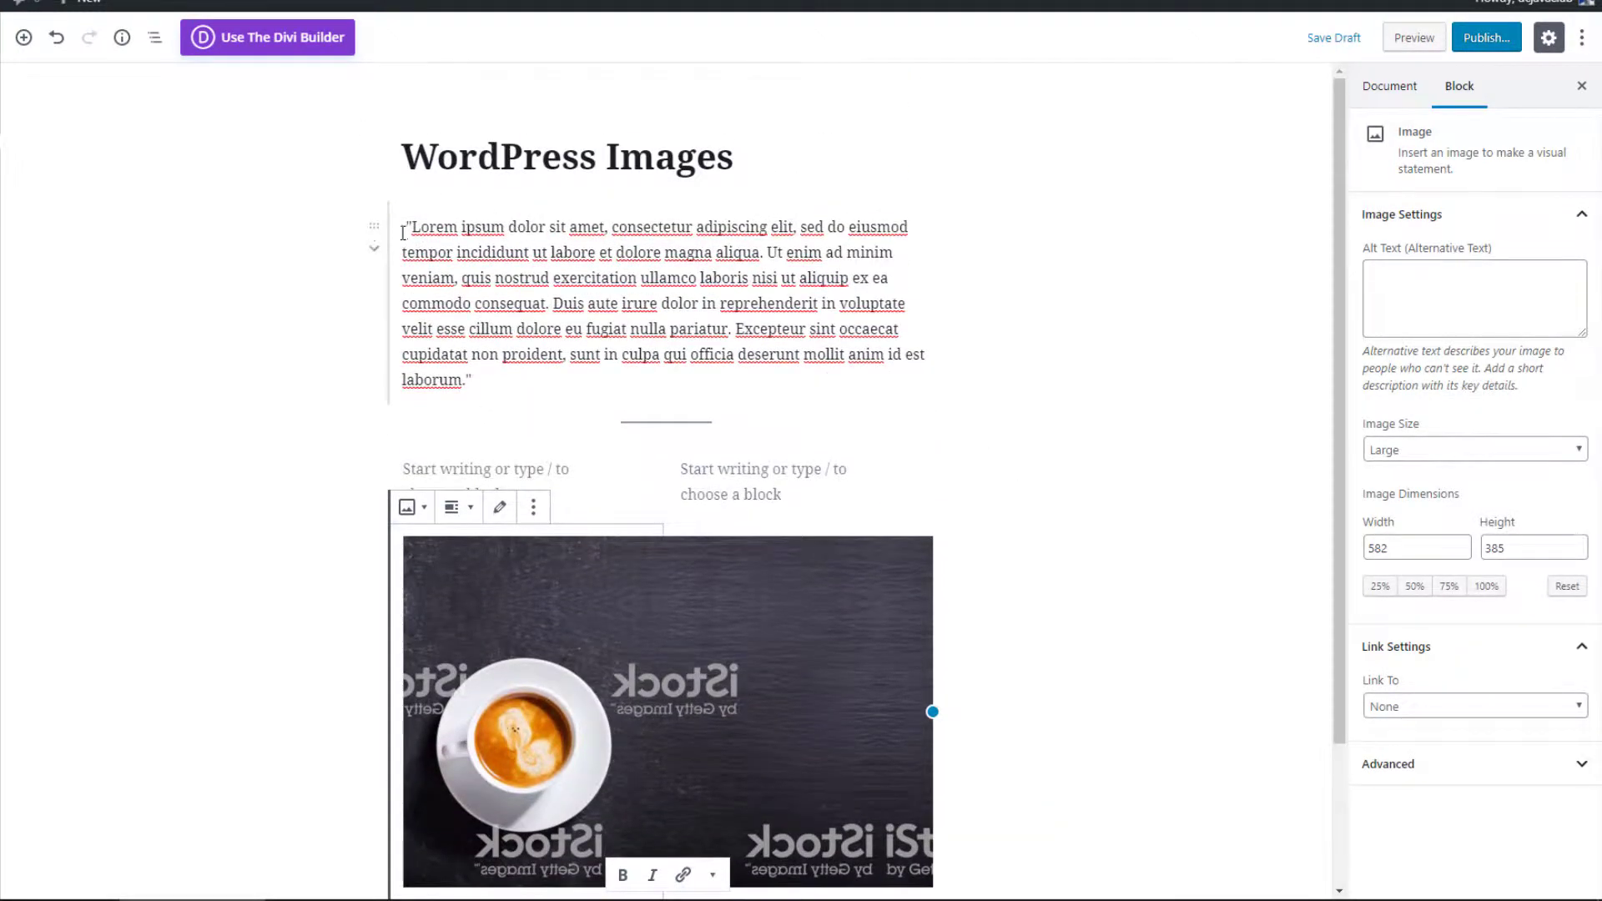
pyautogui.moveTo(372, 232); pyautogui.dragTo(720, 462)
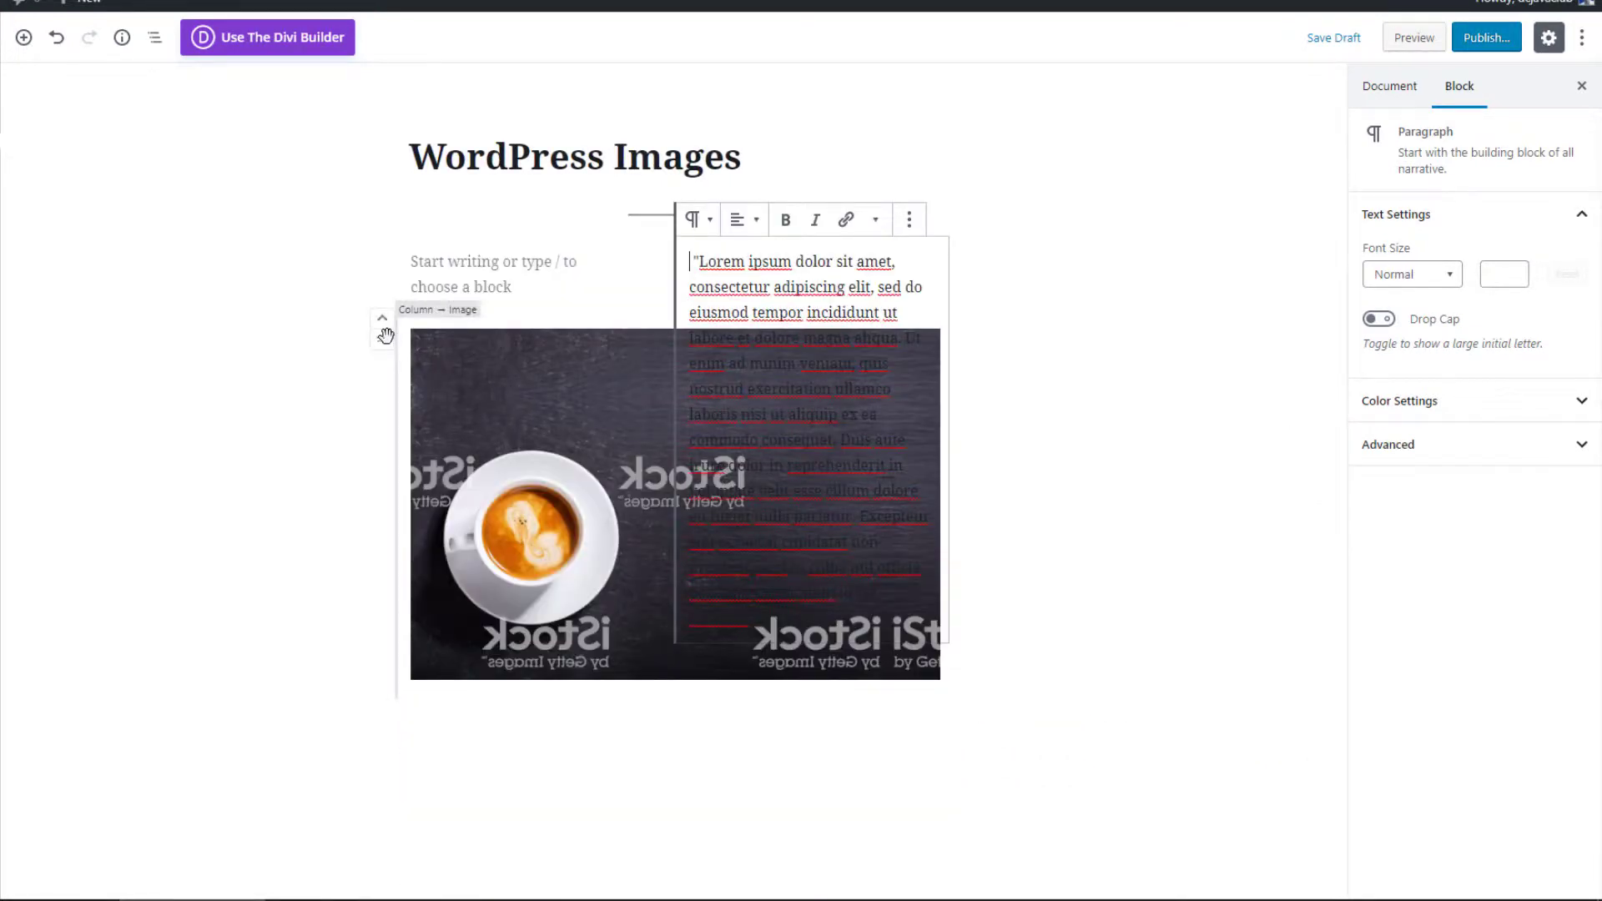
# Settle the coffee image in the left column and shrink it to 271 × 179
pyautogui.moveTo(385, 335); pyautogui.dragTo(653, 448)
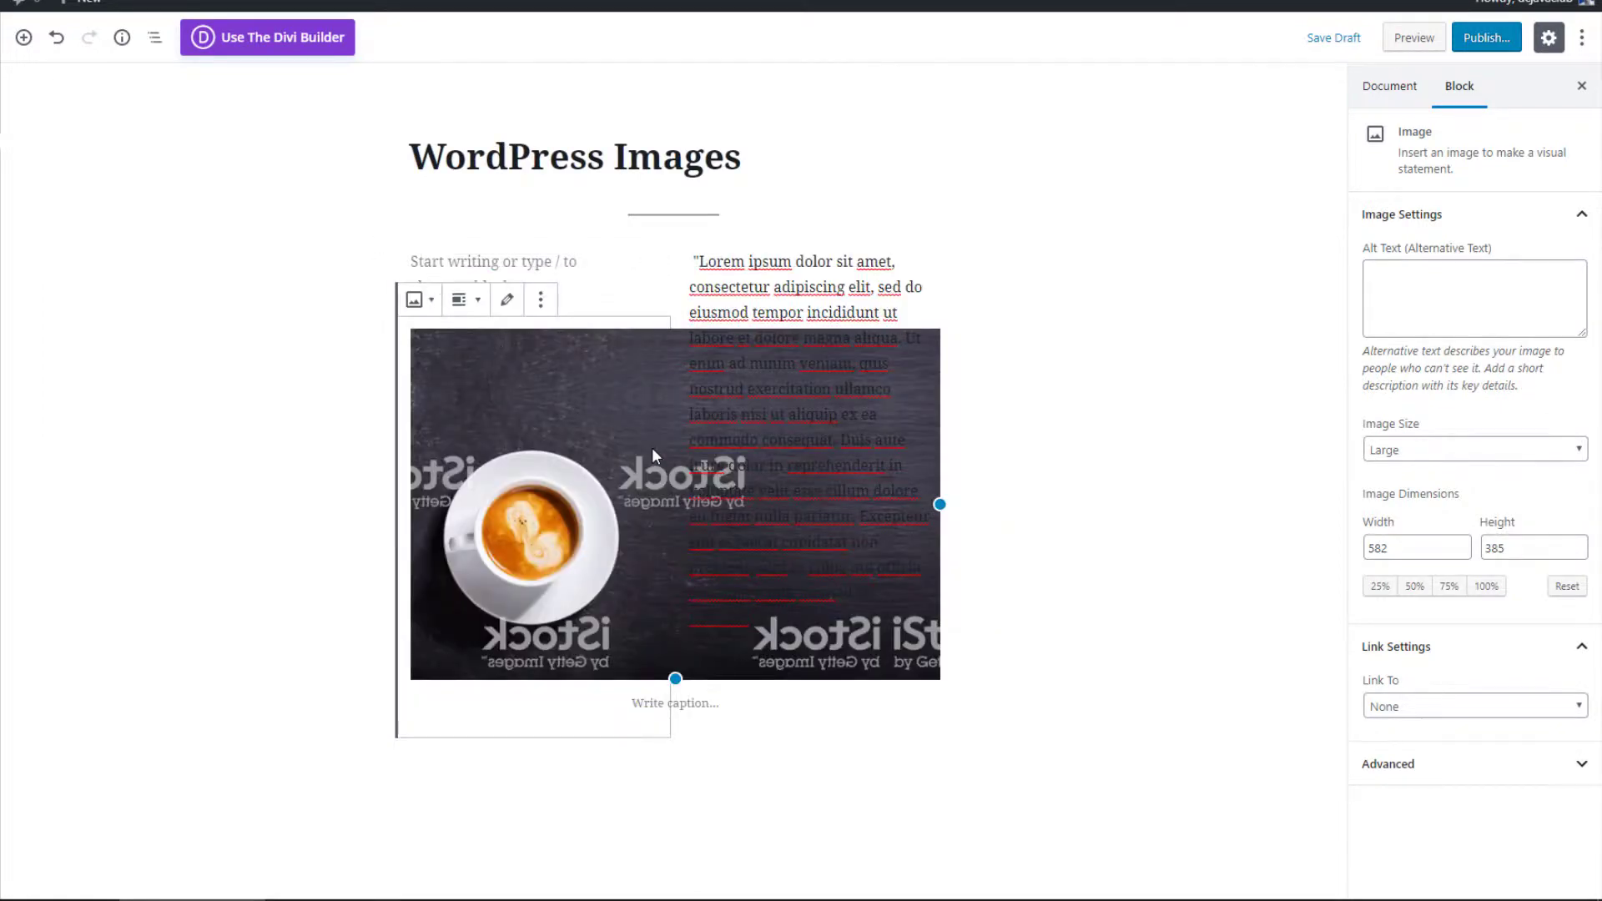
pyautogui.click(239, 332)
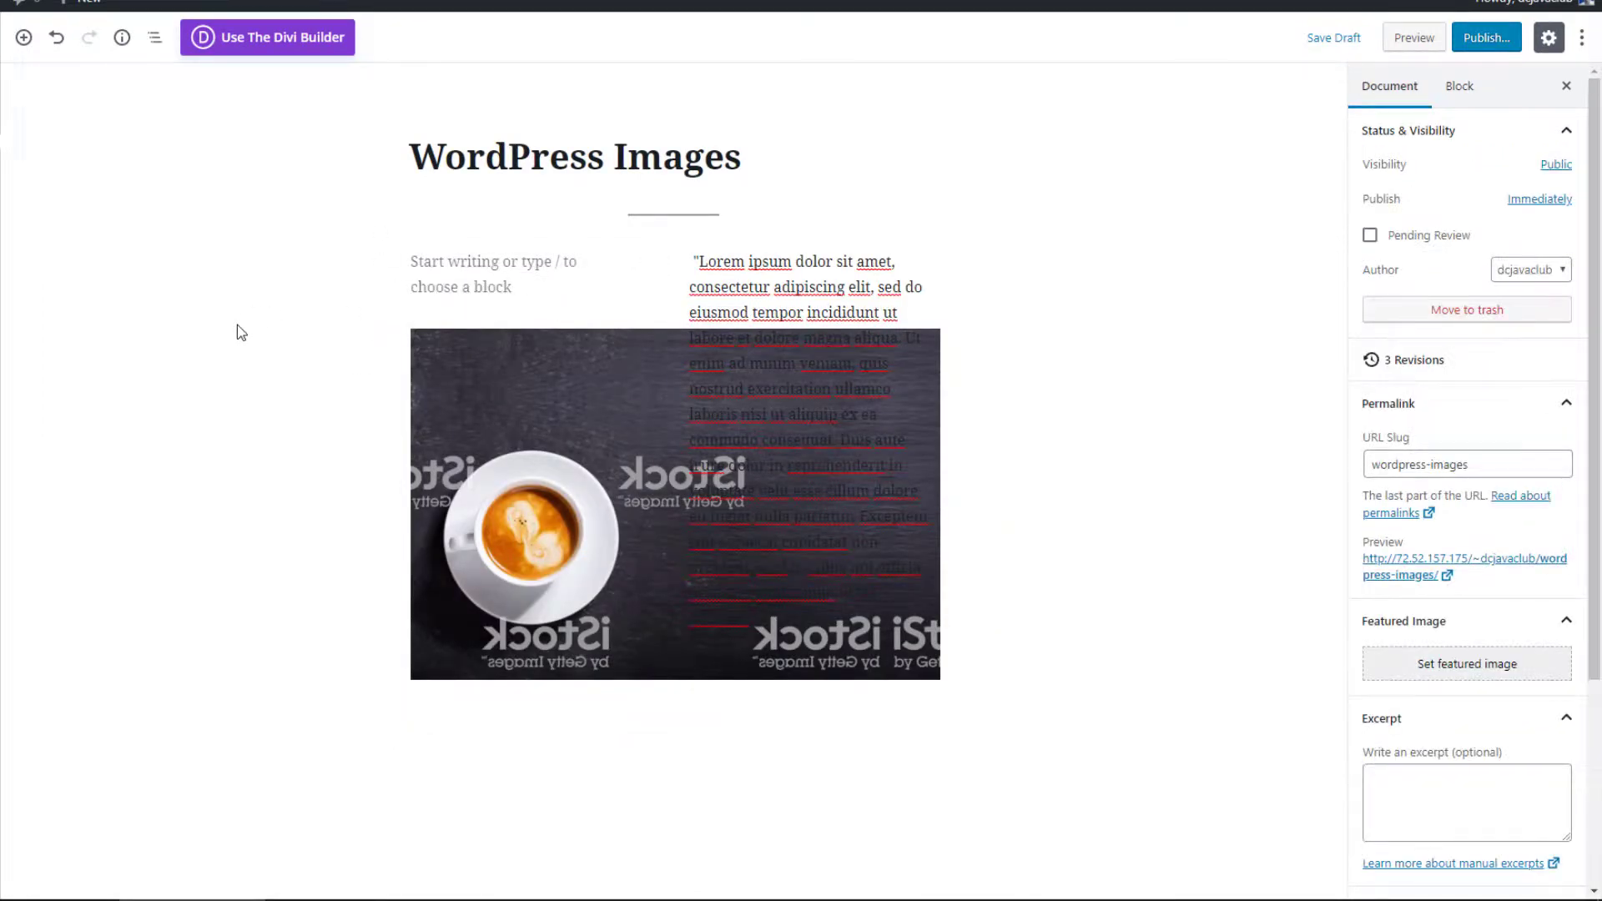
pyautogui.click(471, 369)
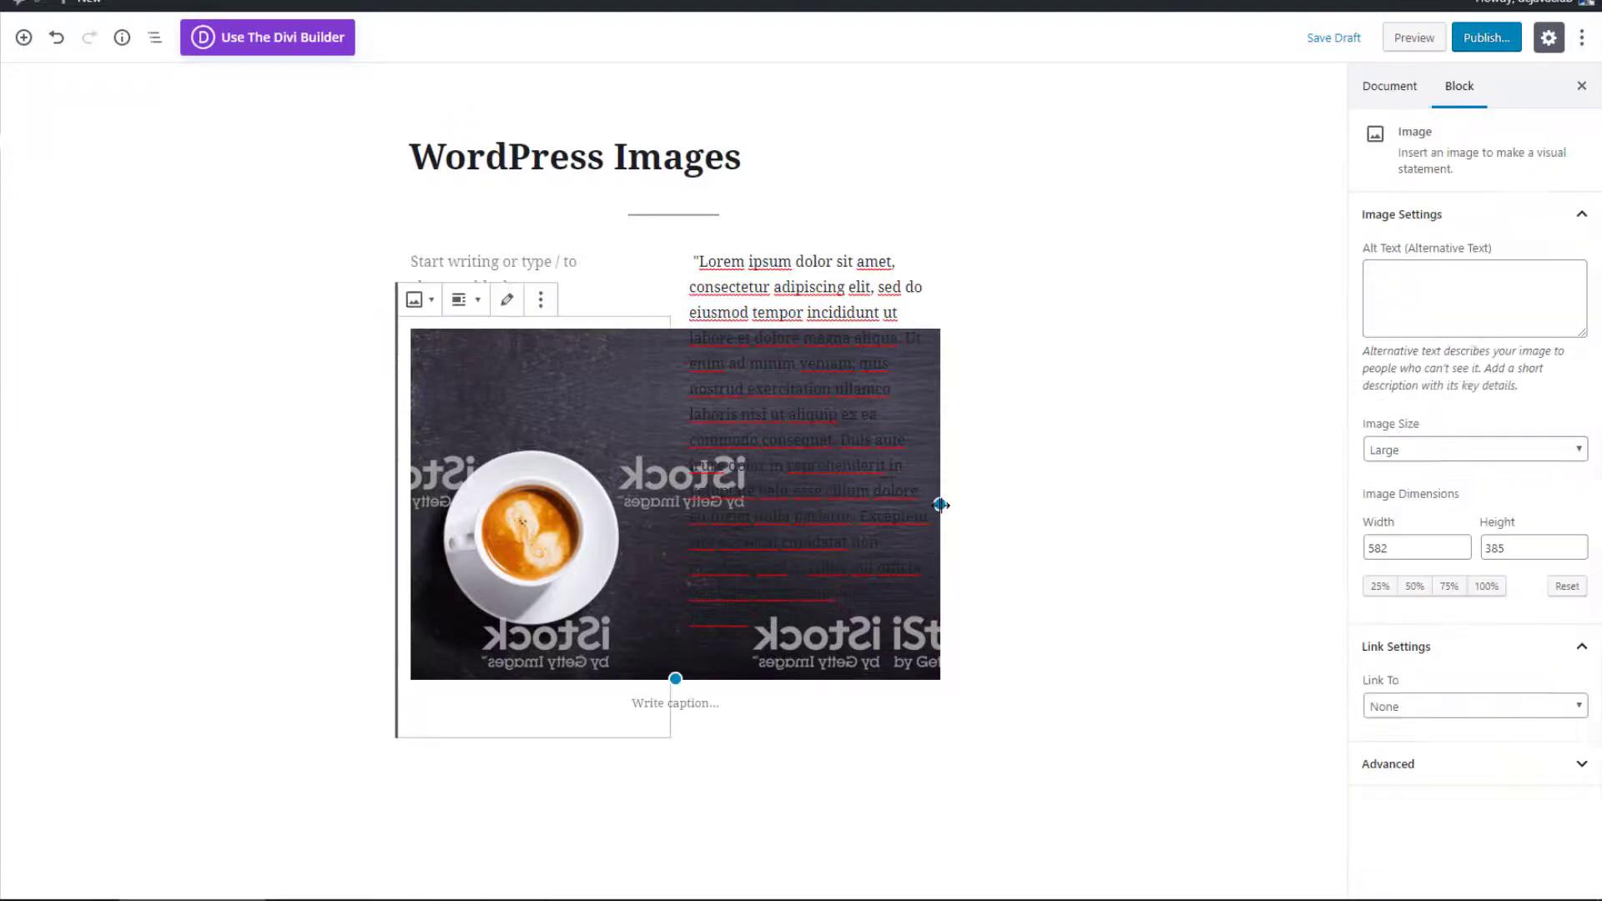
pyautogui.moveTo(941, 505); pyautogui.dragTo(659, 444)
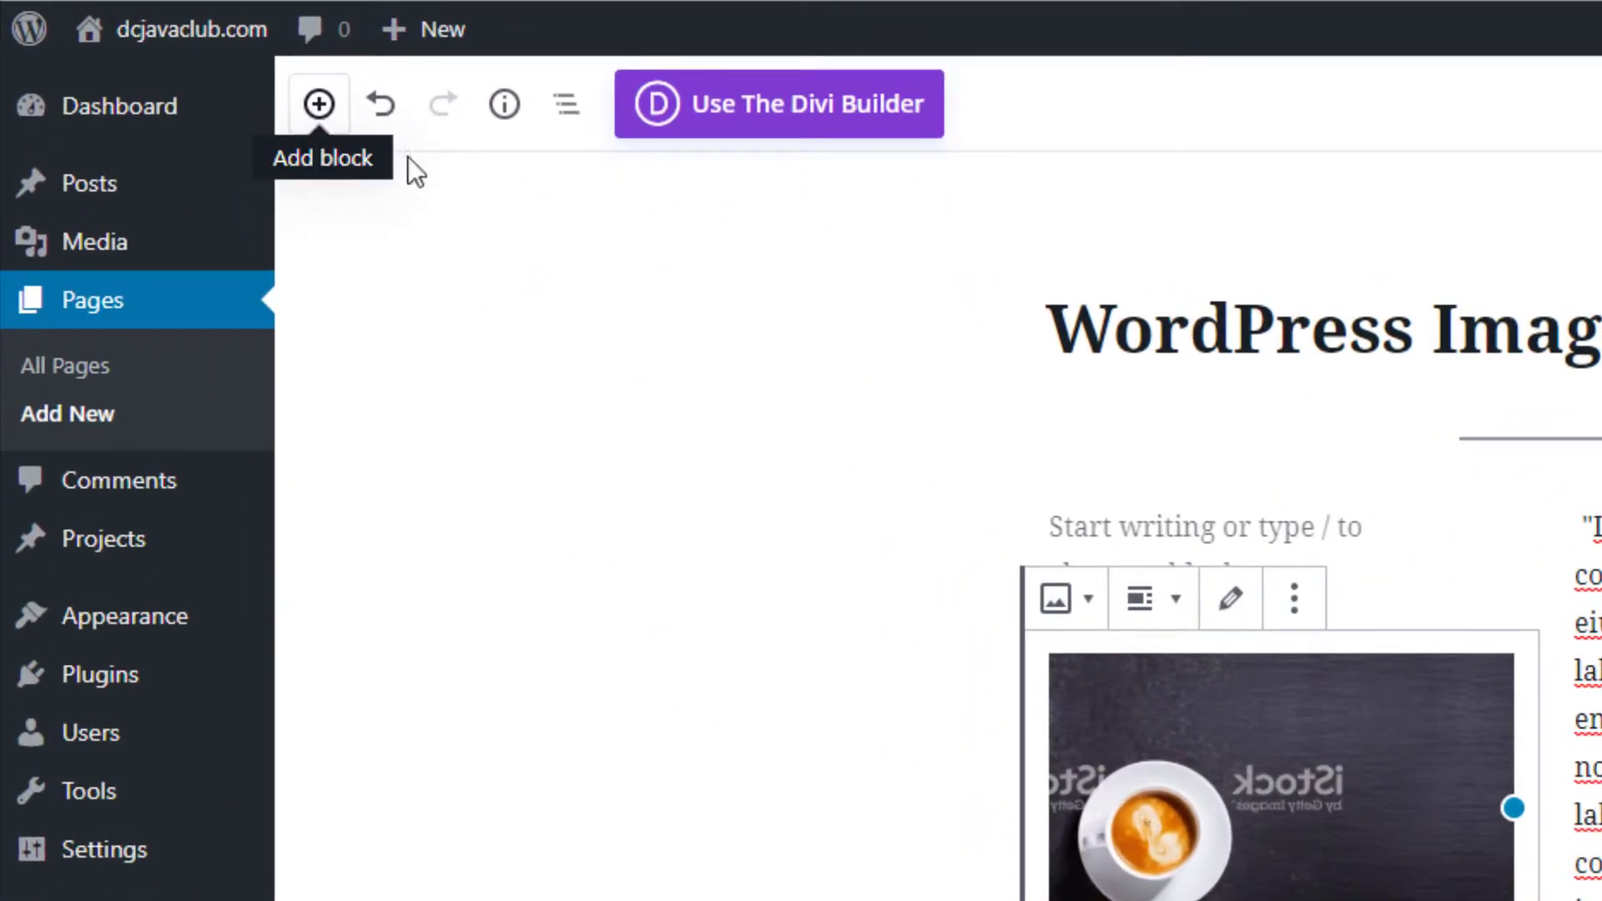
# Add a Media & Text block below the columns, then preview the page on the site
pyautogui.click(319, 106)
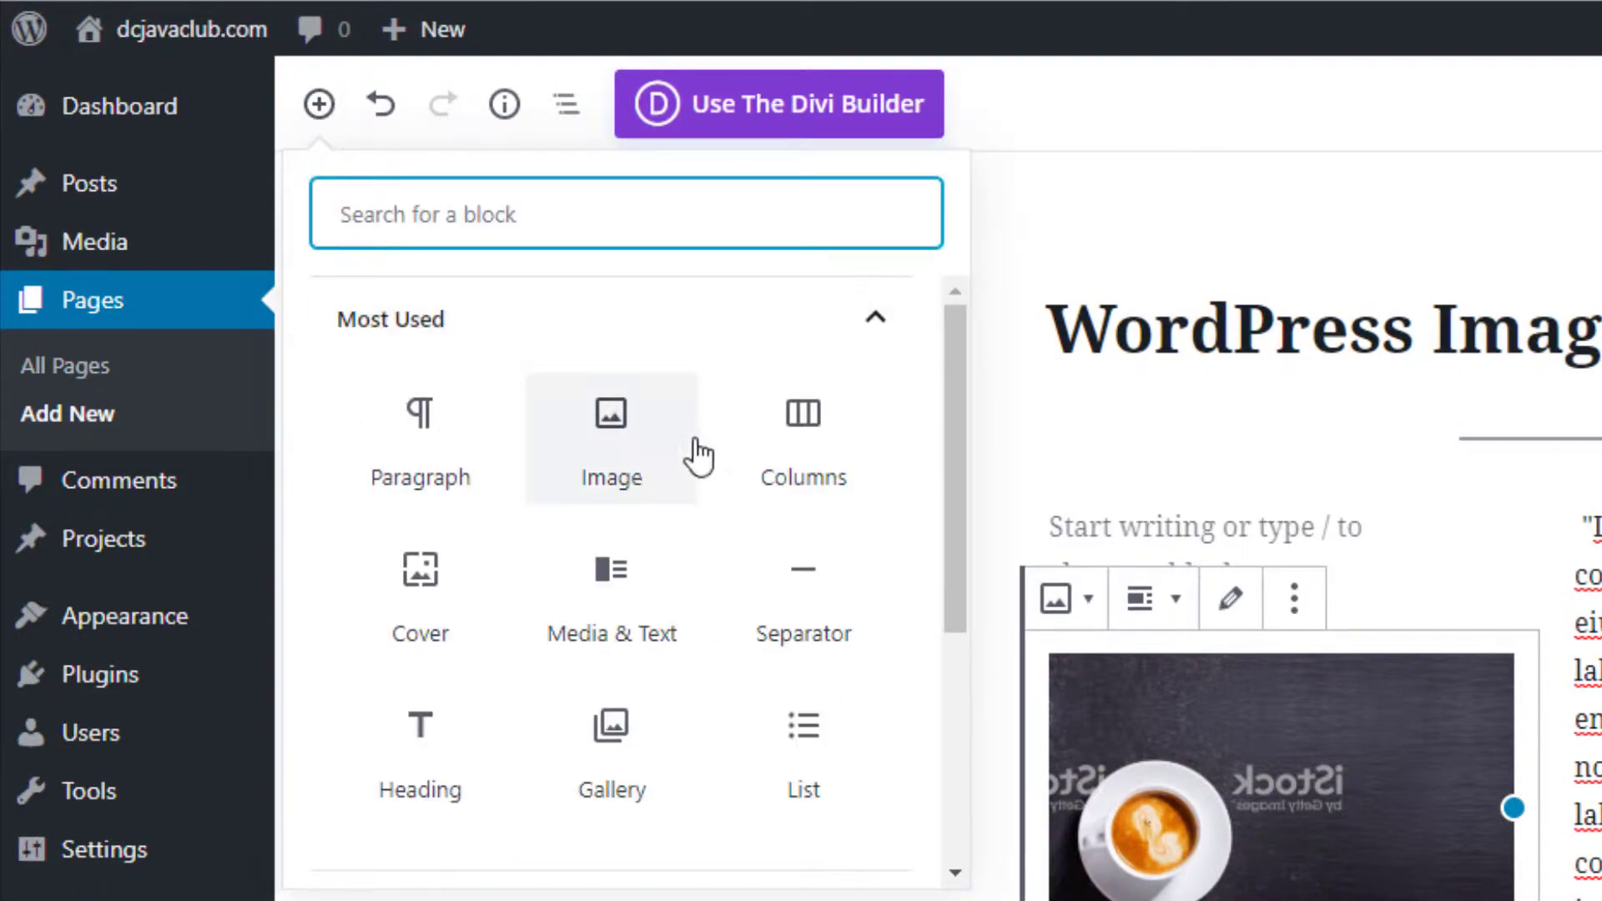
pyautogui.click(659, 622)
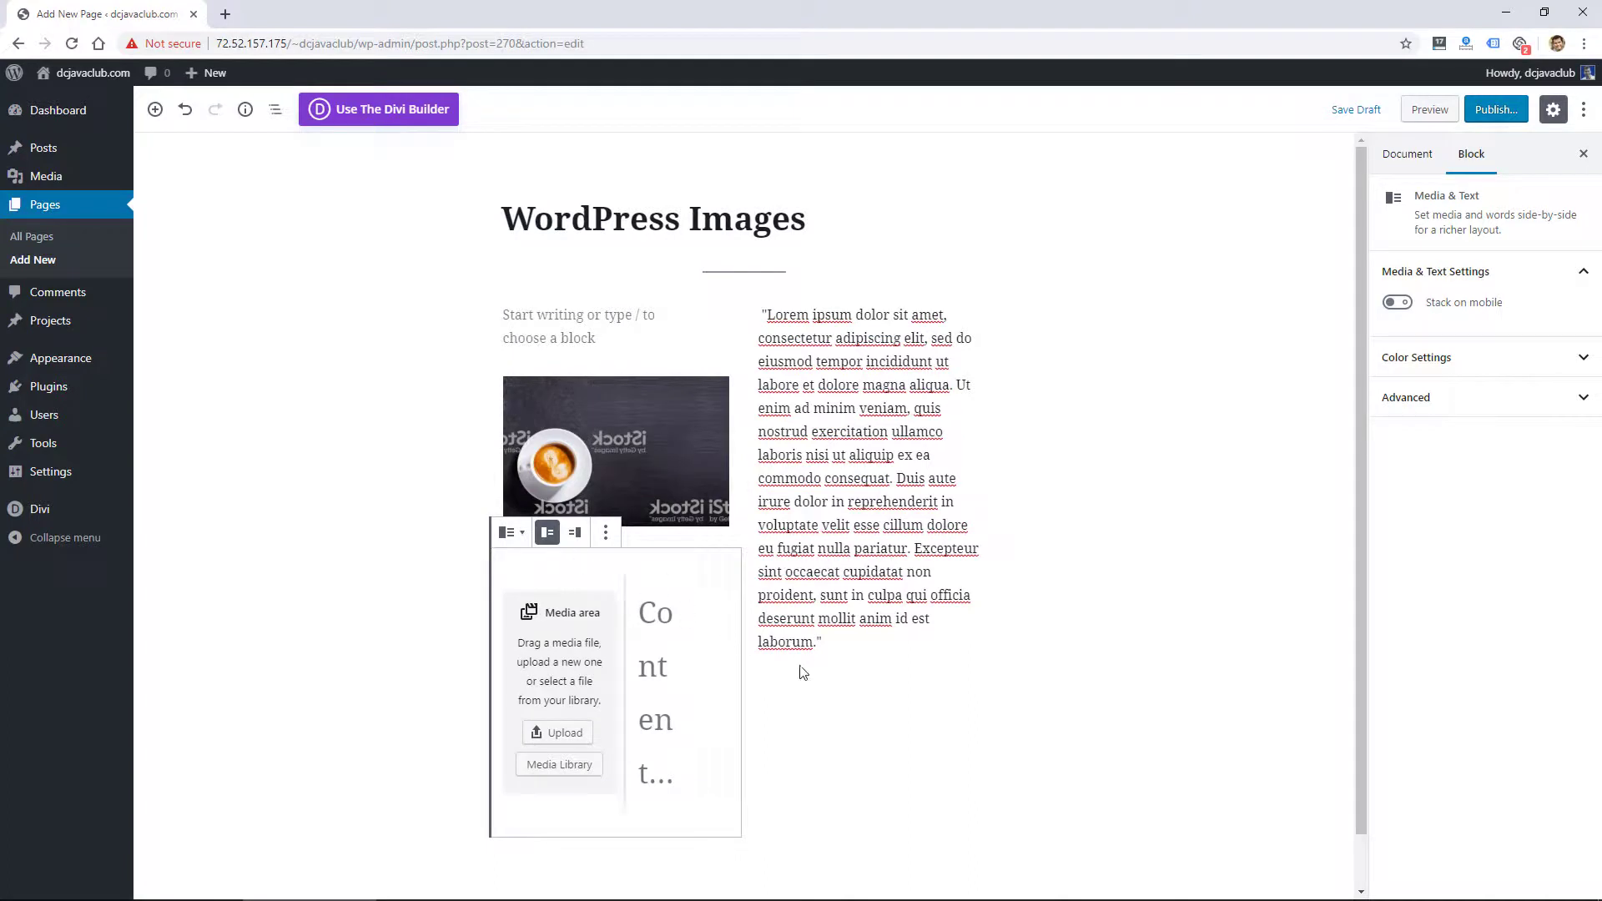
pyautogui.scroll(-1, 803, 672)
pyautogui.moveTo(478, 509); pyautogui.dragTo(680, 850)
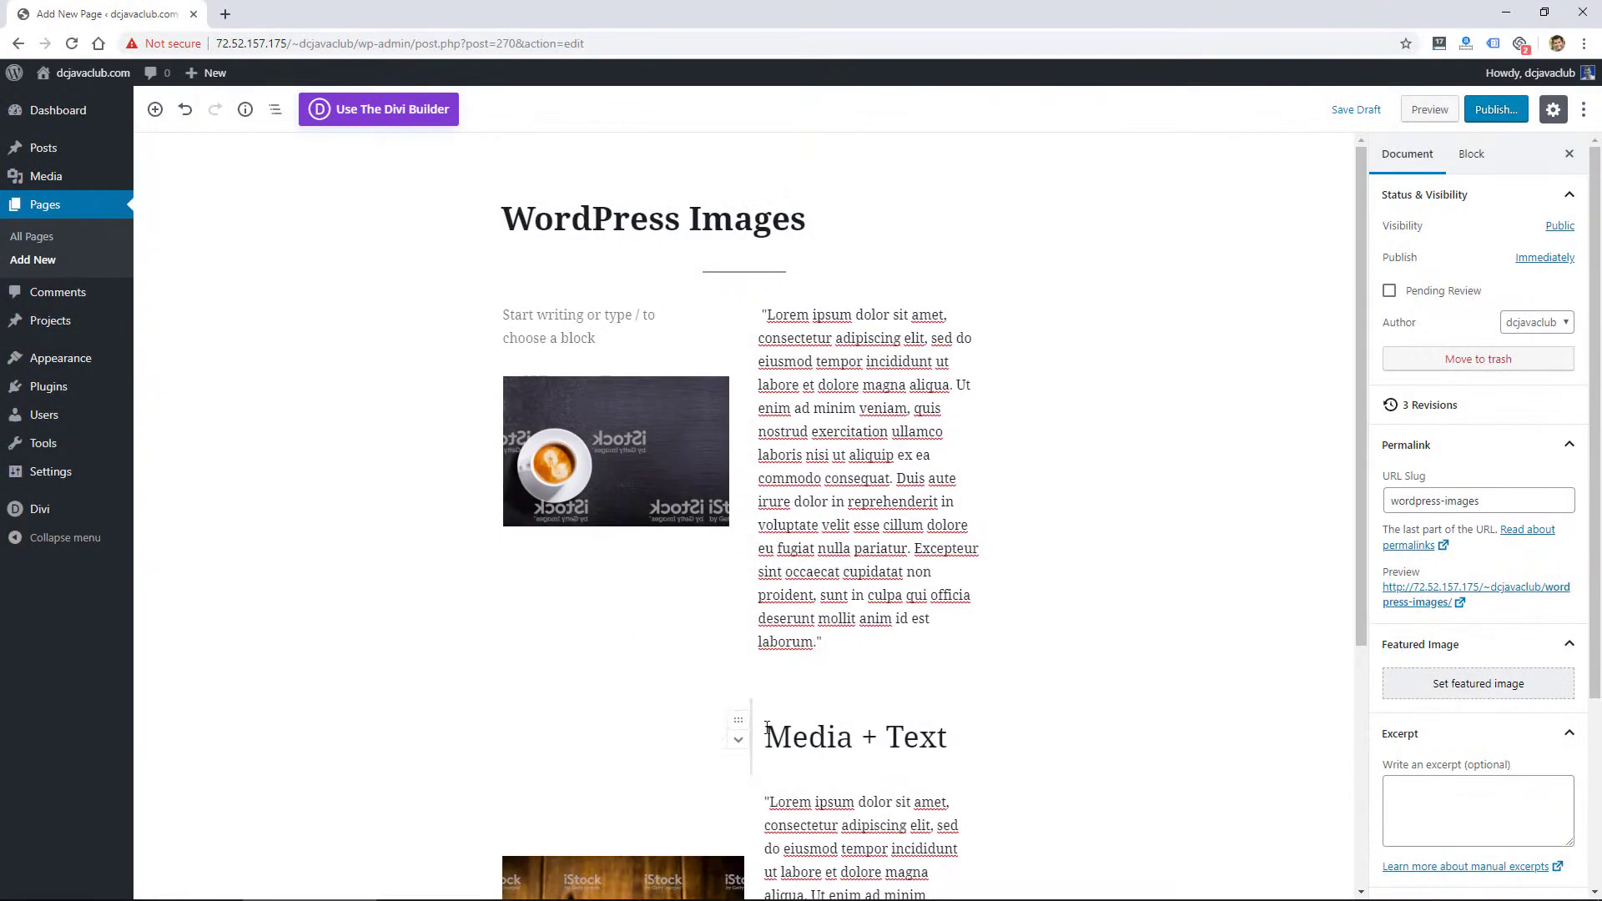
pyautogui.scroll(-4, 901, 717)
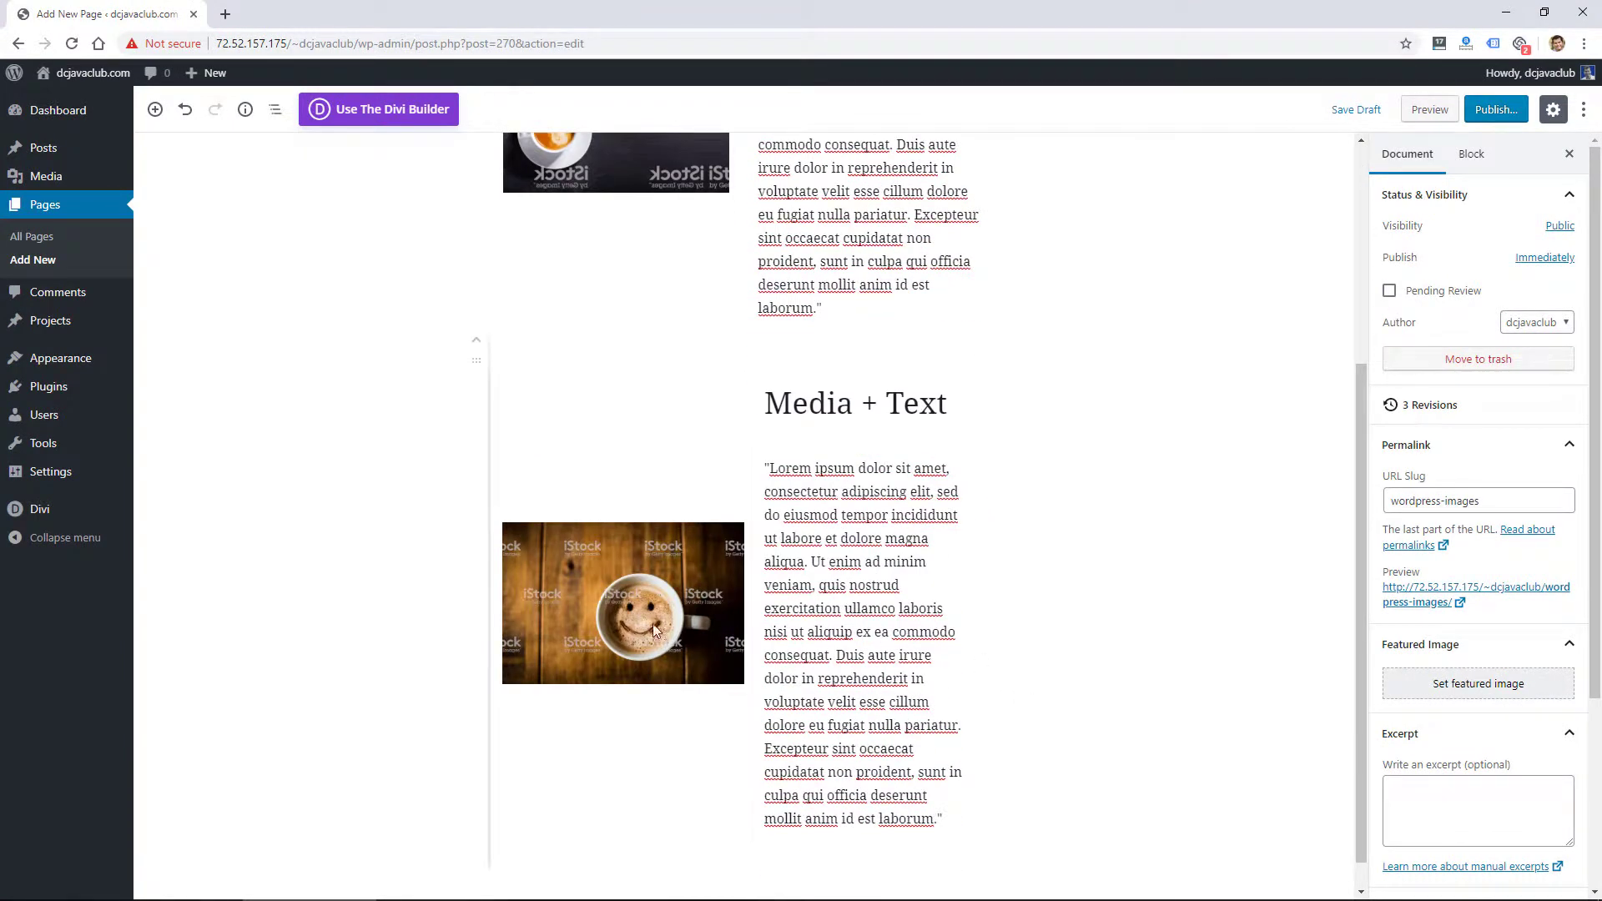
pyautogui.click(1447, 110)
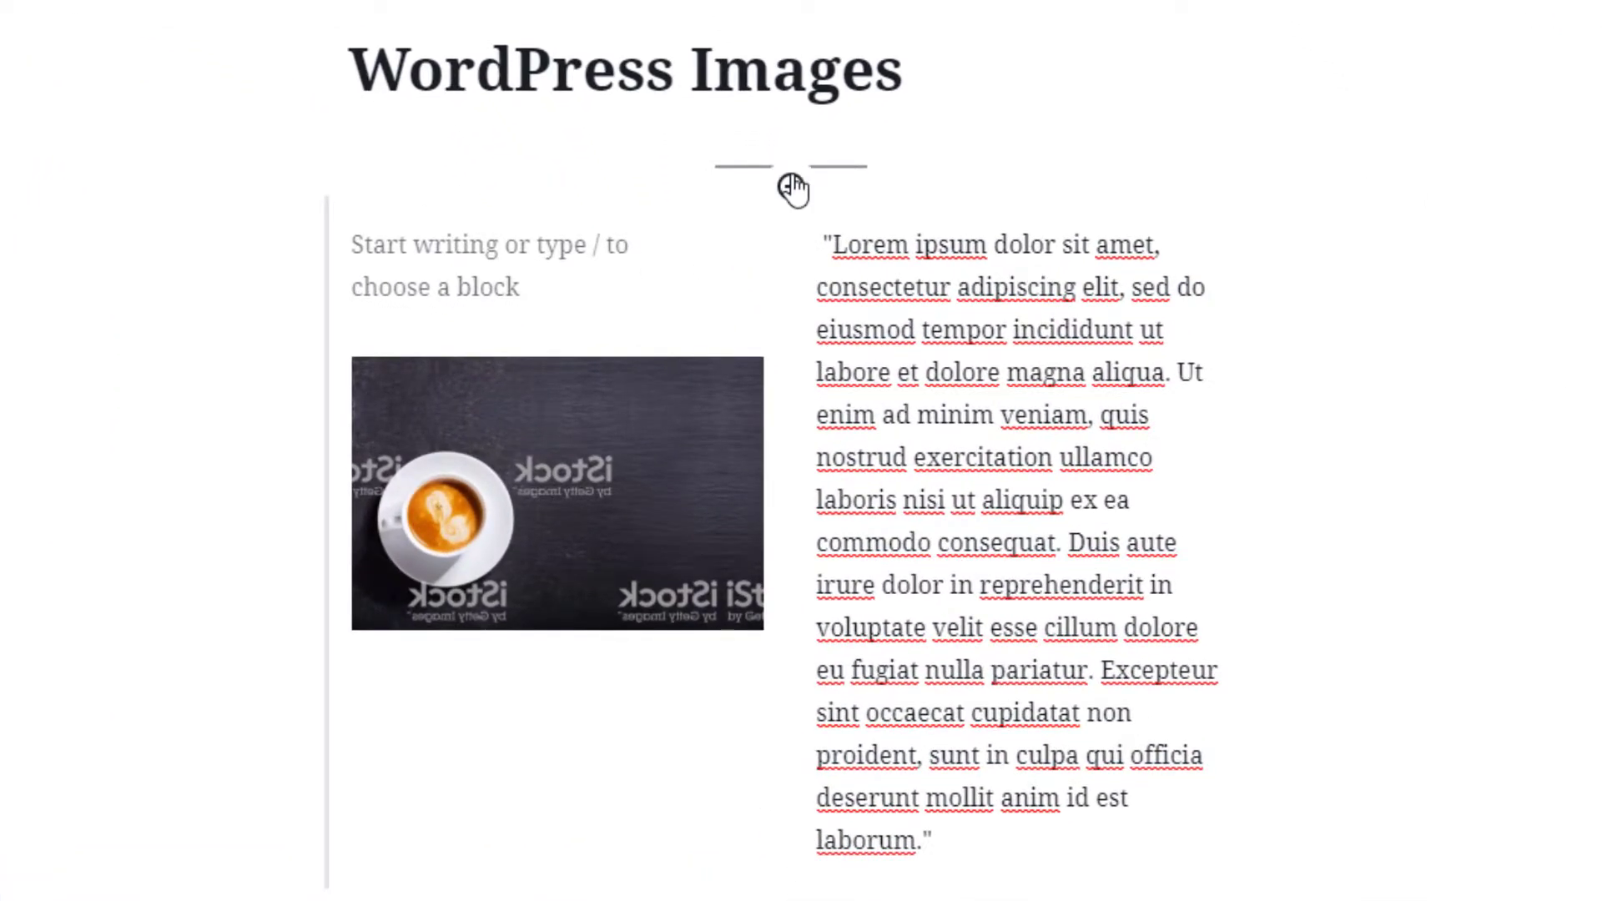
# Insert a Gallery block above the columns with five coffee-machine photos from the Media Library
pyautogui.click(790, 185)
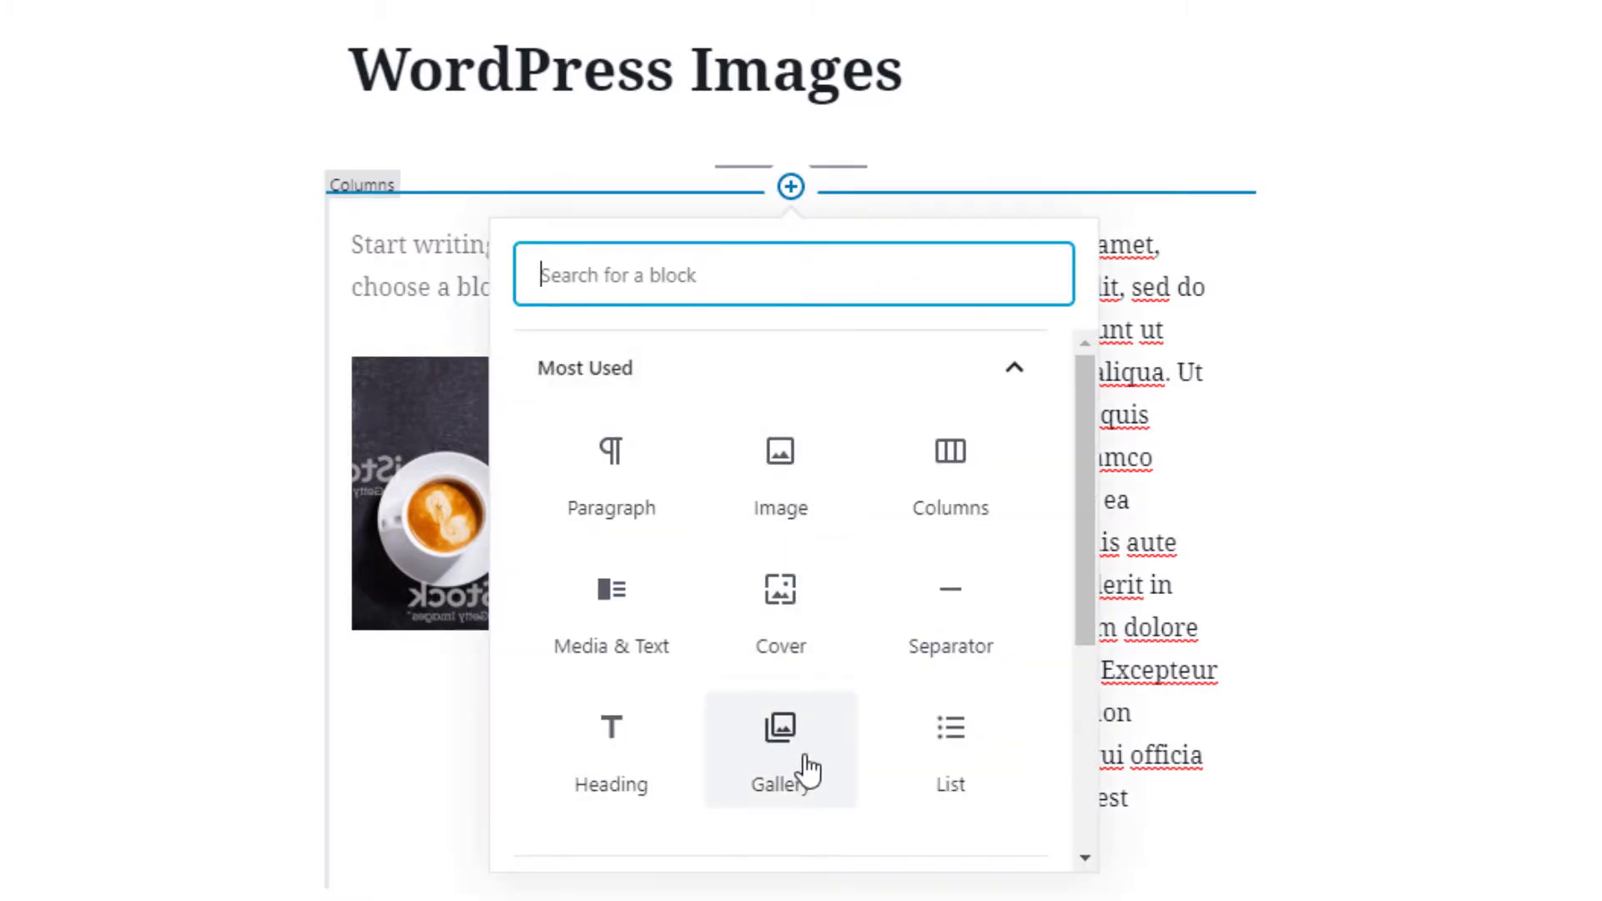
pyautogui.click(781, 751)
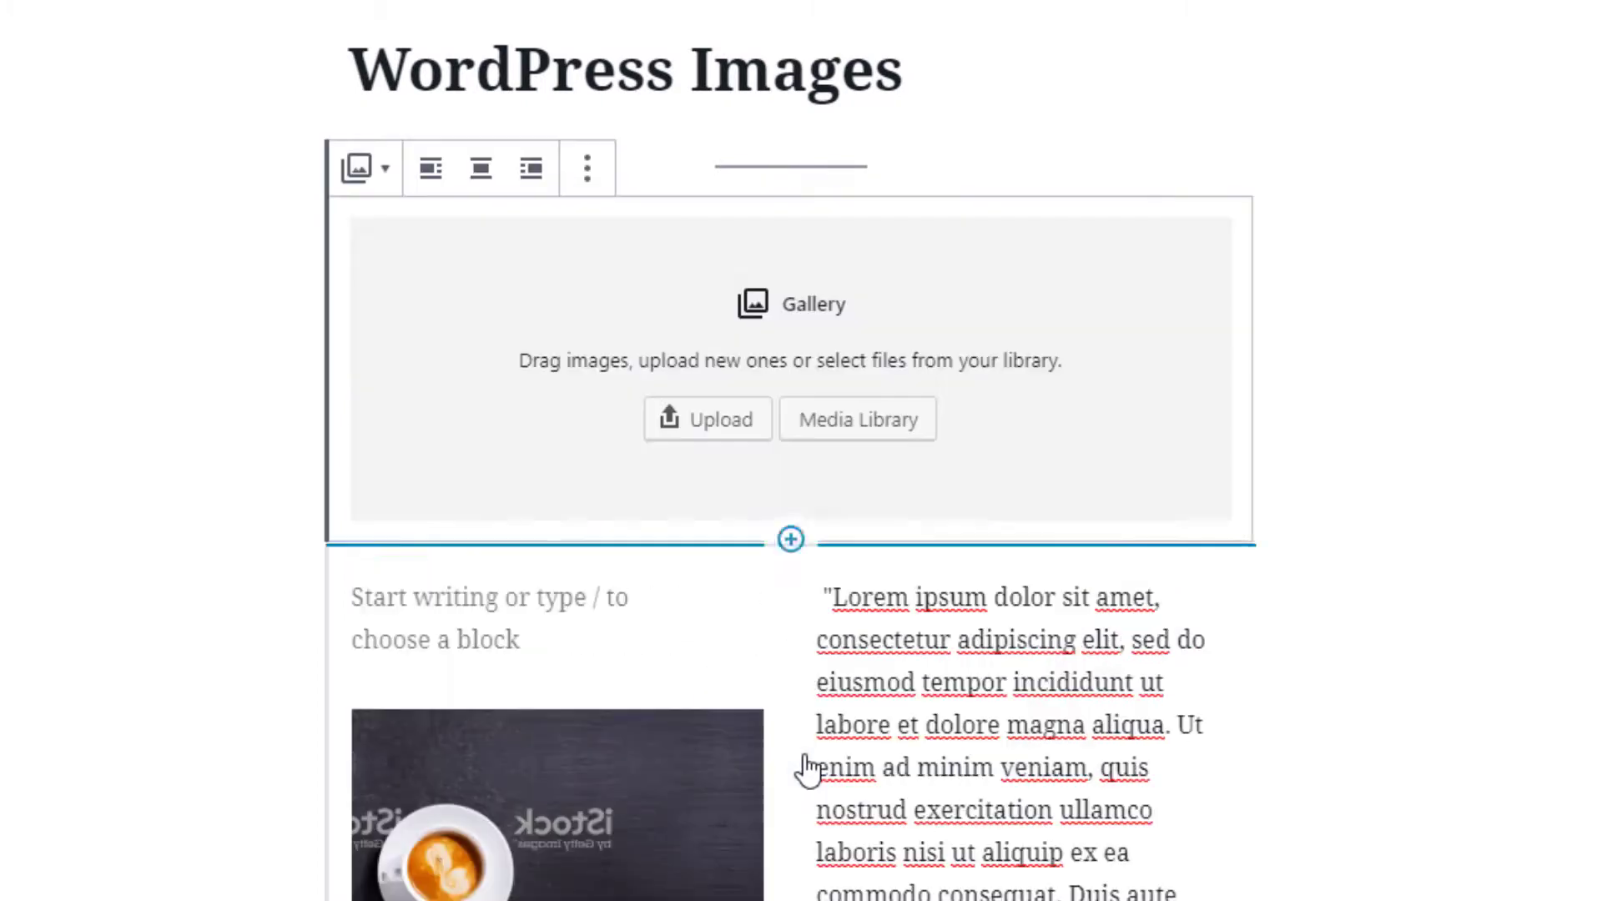
pyautogui.click(818, 434)
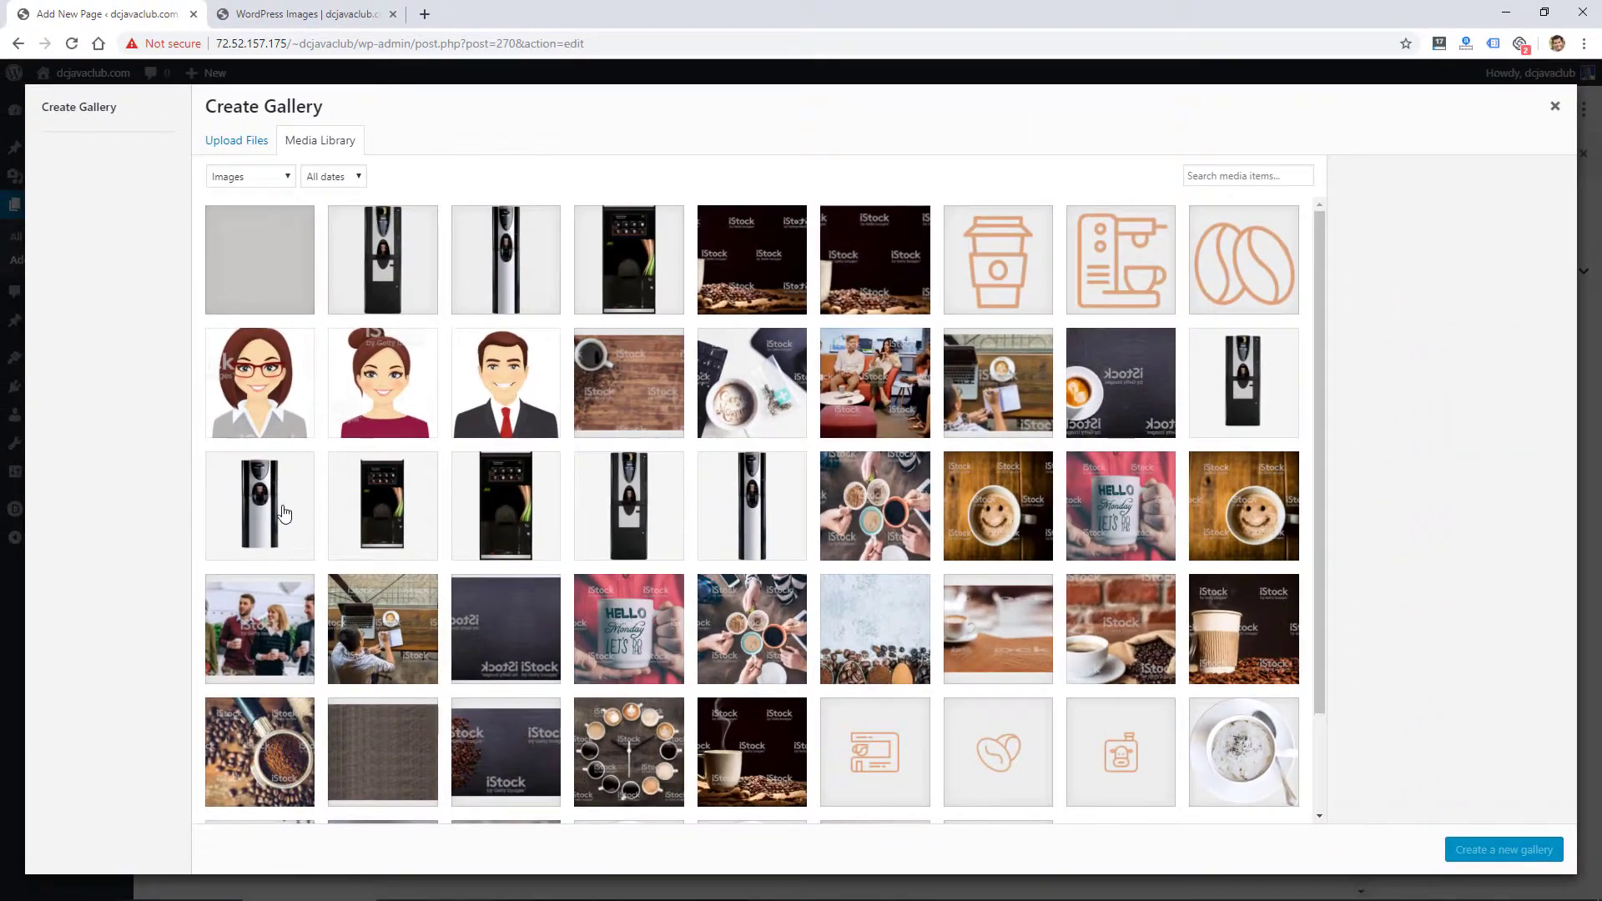
pyautogui.click(260, 506)
pyautogui.click(382, 505)
pyautogui.click(505, 506)
pyautogui.click(629, 506)
pyautogui.click(752, 506)
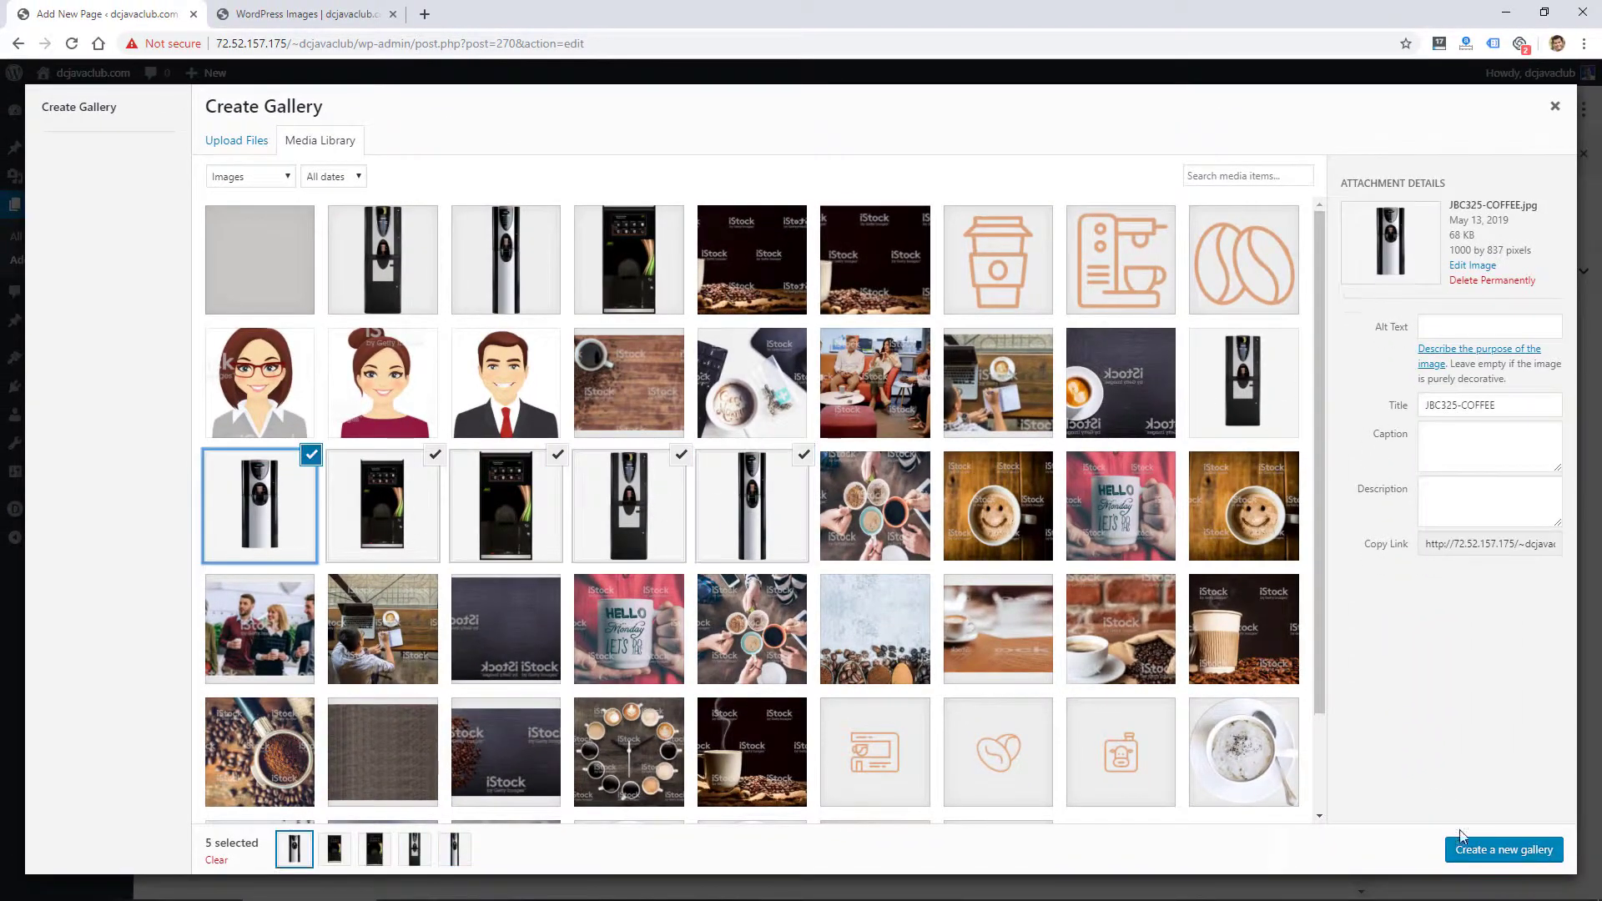
pyautogui.click(1477, 854)
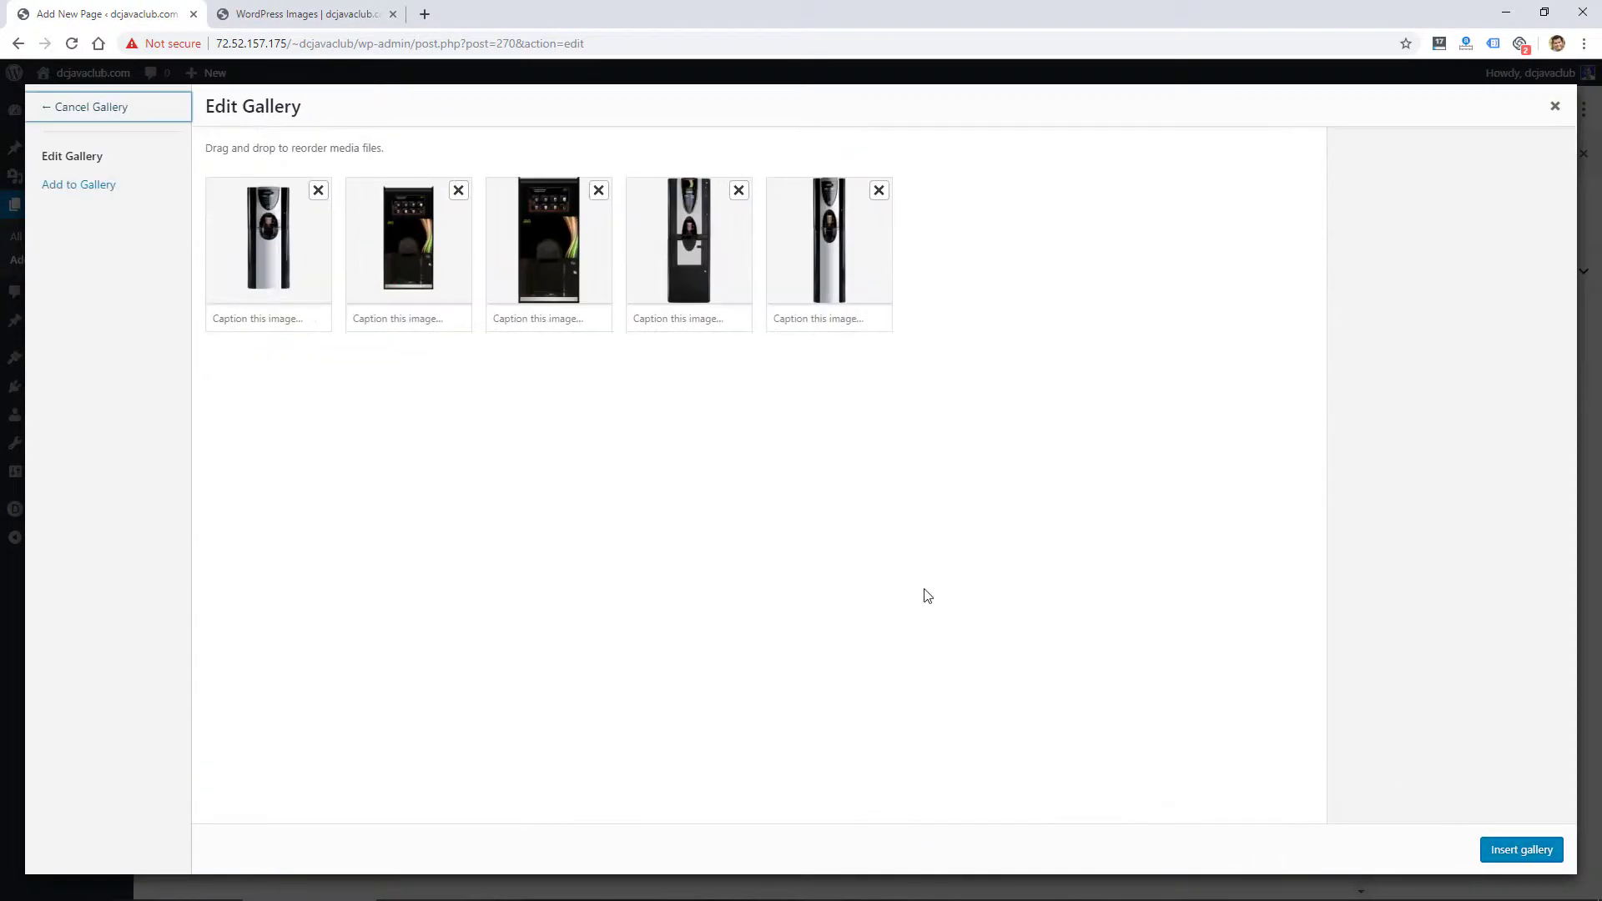
pyautogui.click(1528, 852)
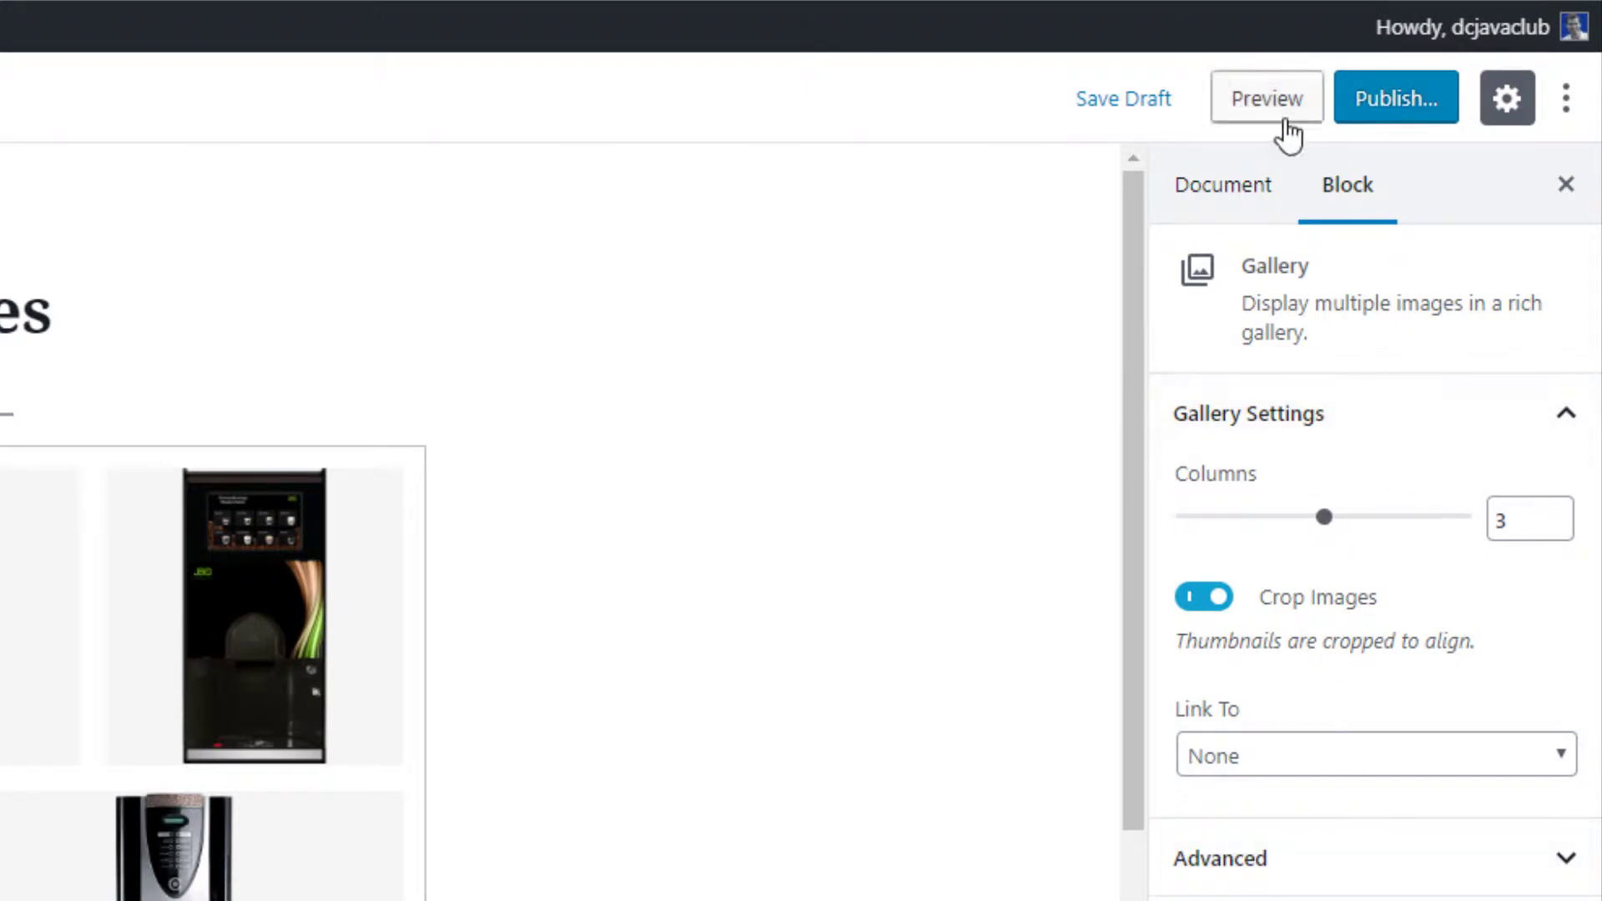
# Preview the page, scroll to check the five-photo gallery, and return to the editor
pyautogui.click(1259, 119)
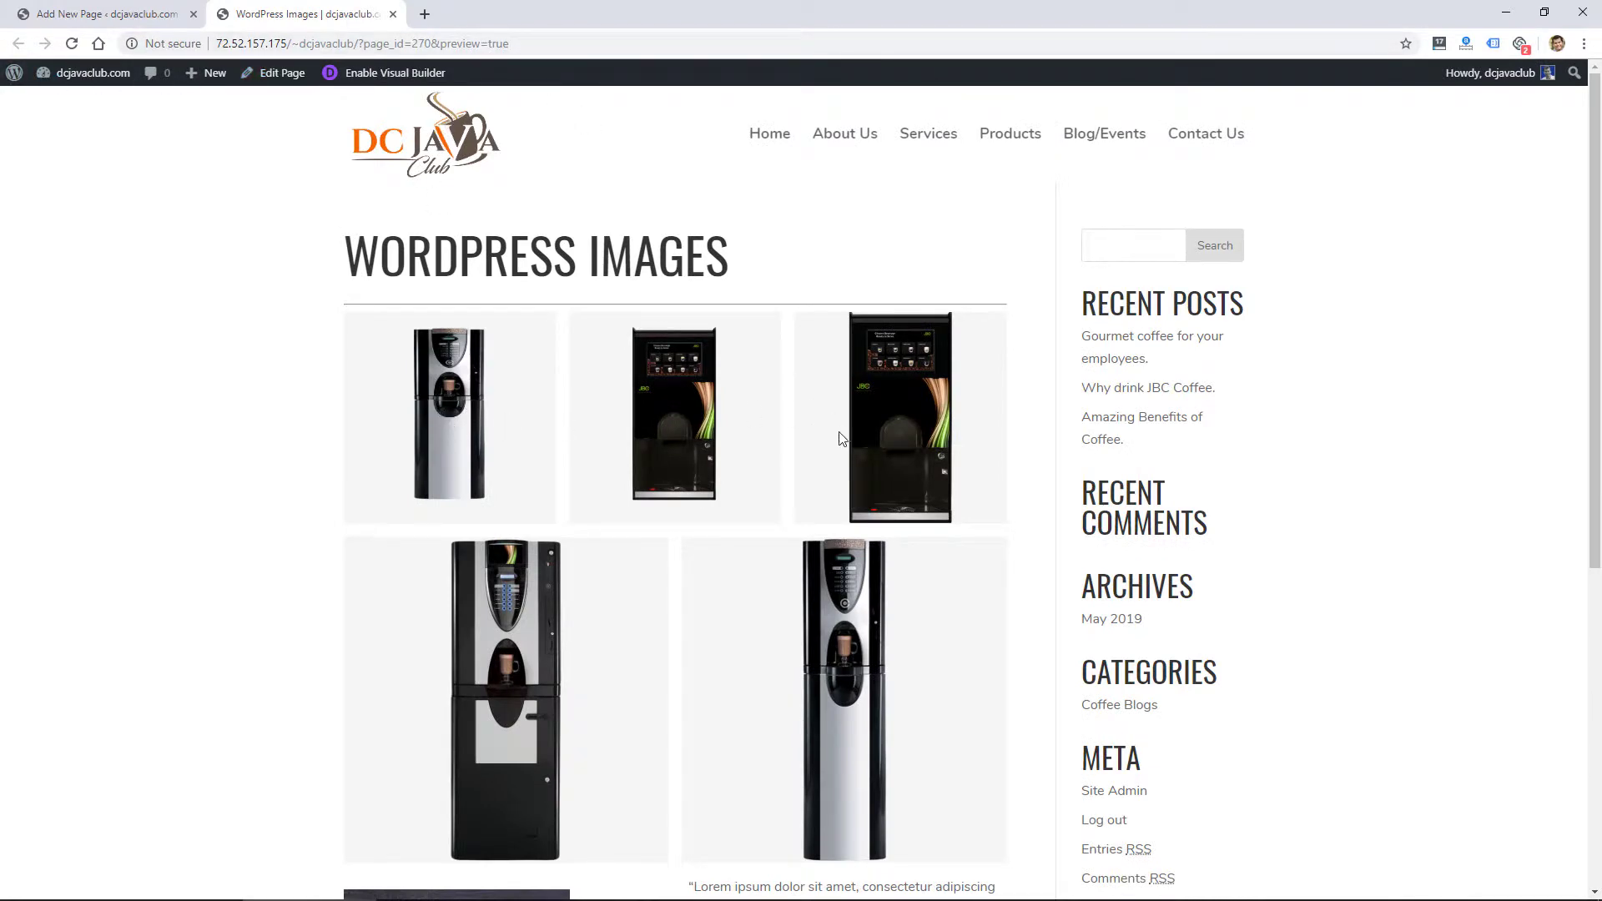
pyautogui.scroll(-3, 841, 437)
pyautogui.scroll(2, 483, 369)
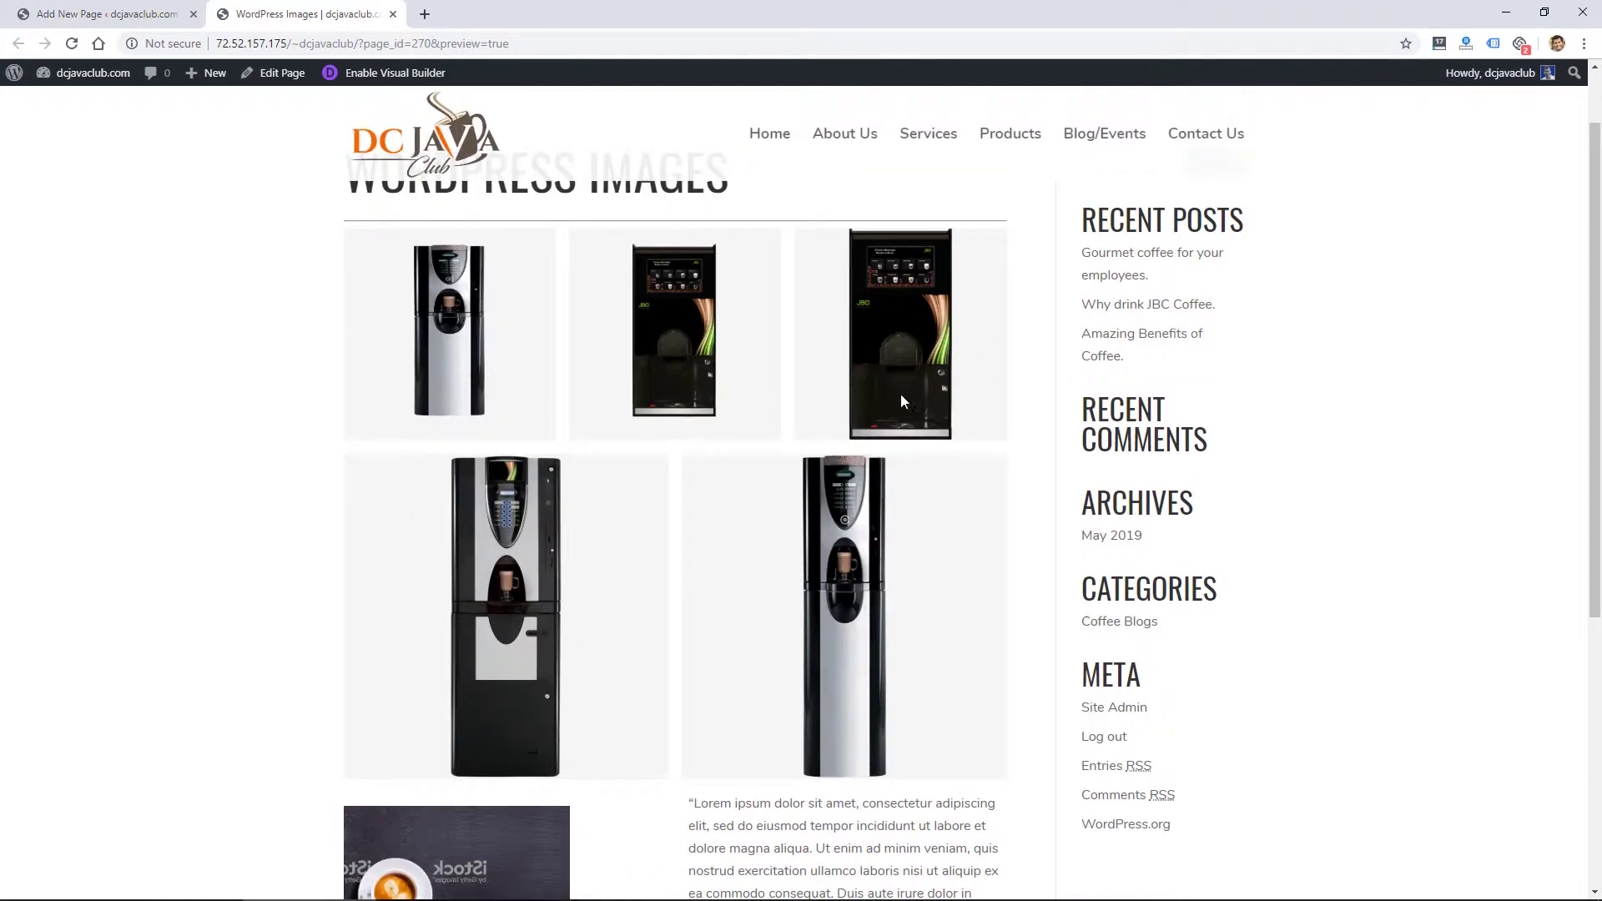
pyautogui.scroll(1, 904, 399)
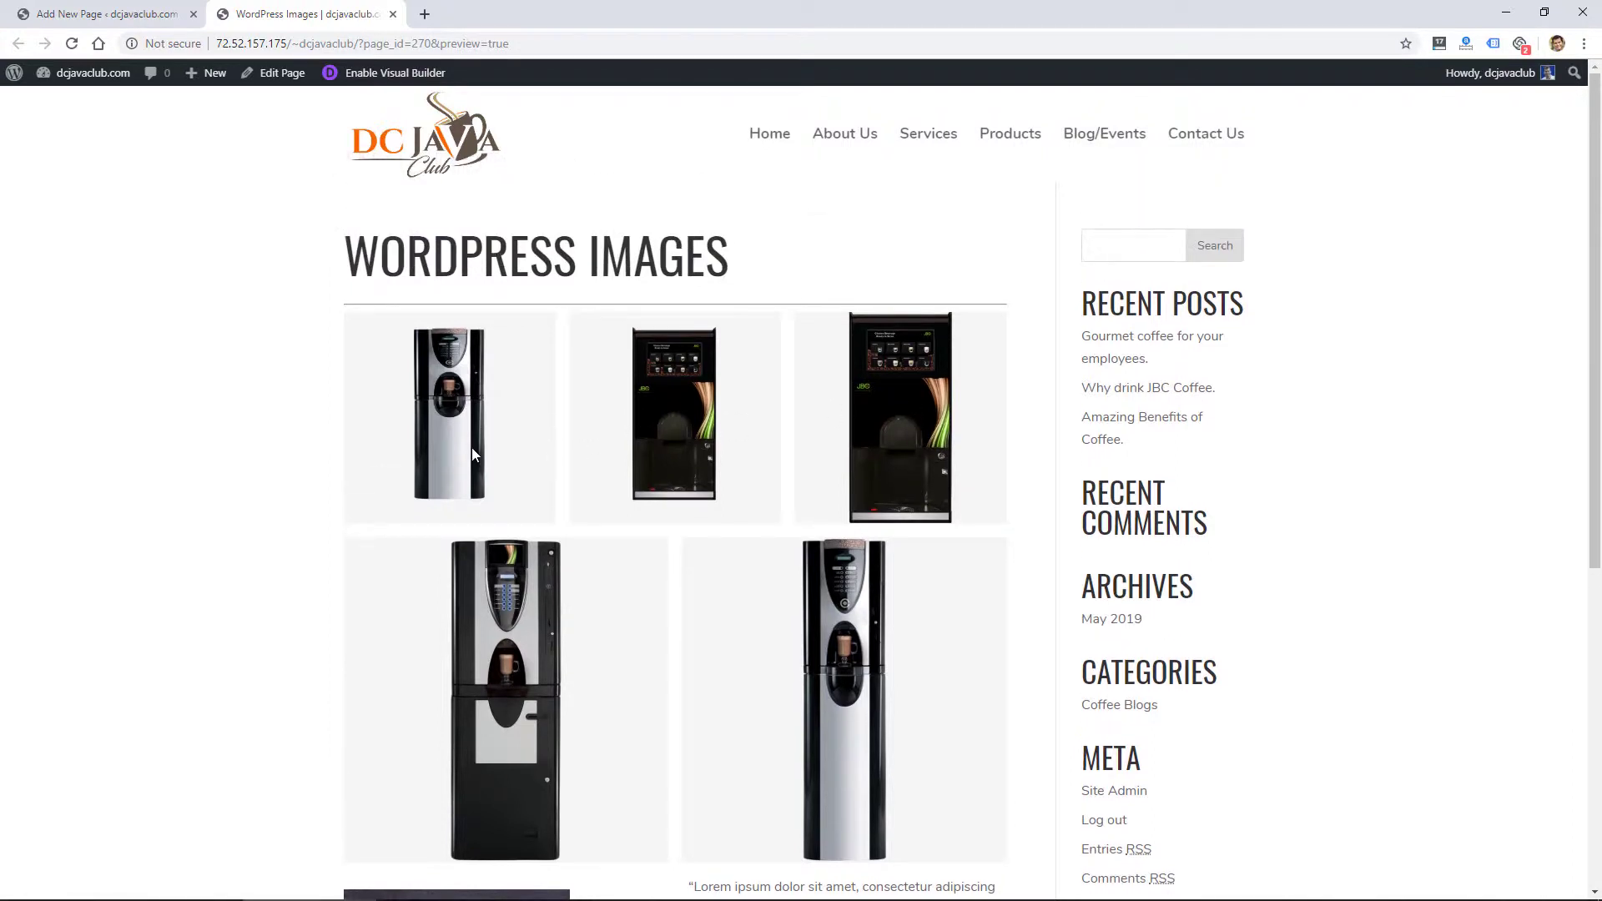
pyautogui.scroll(-1, 473, 447)
pyautogui.scroll(1, 473, 448)
pyautogui.hotkey('ctrl', 'shift', 'Tab')
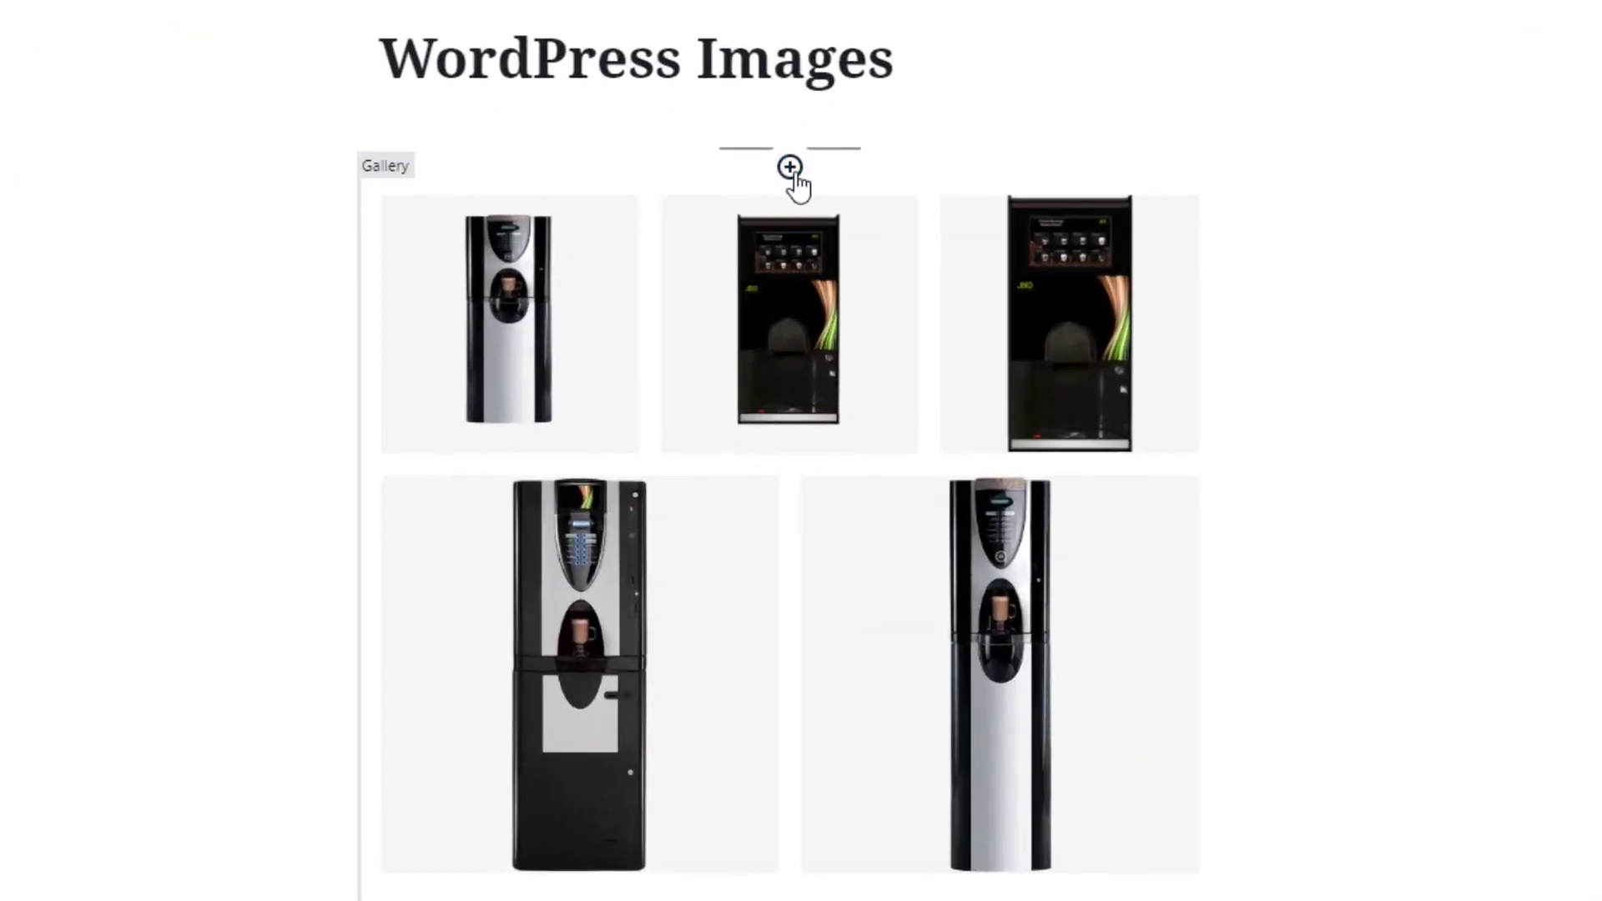
# Add a Cover block above the gallery with the coffee-cups photo and 'Cover Image' text, then preview
pyautogui.click(791, 167)
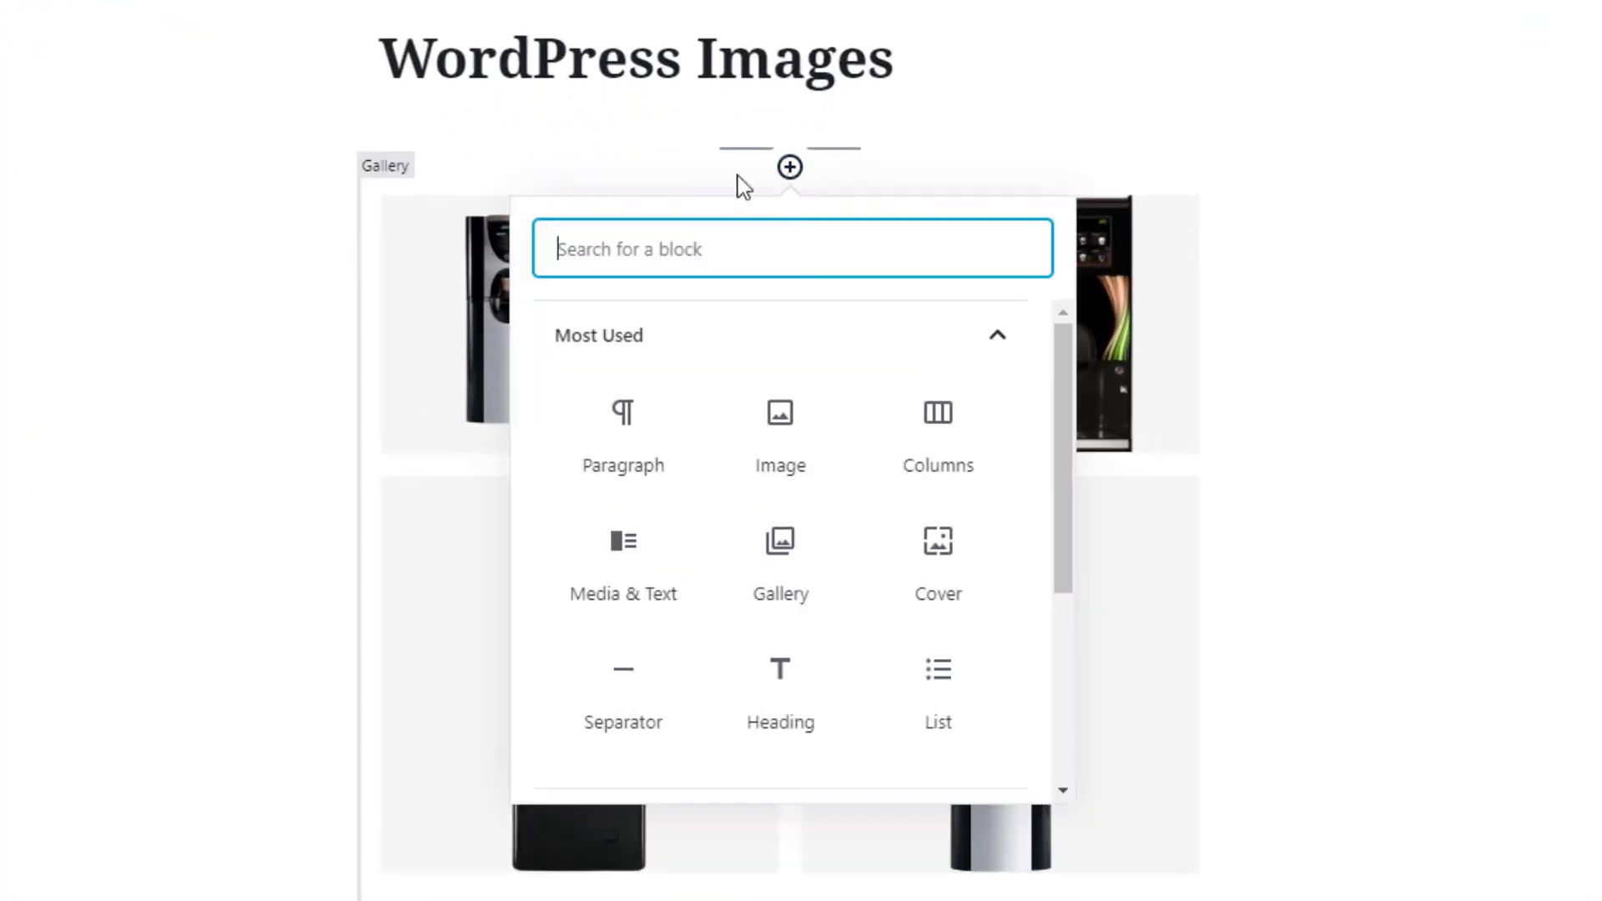
pyautogui.click(972, 571)
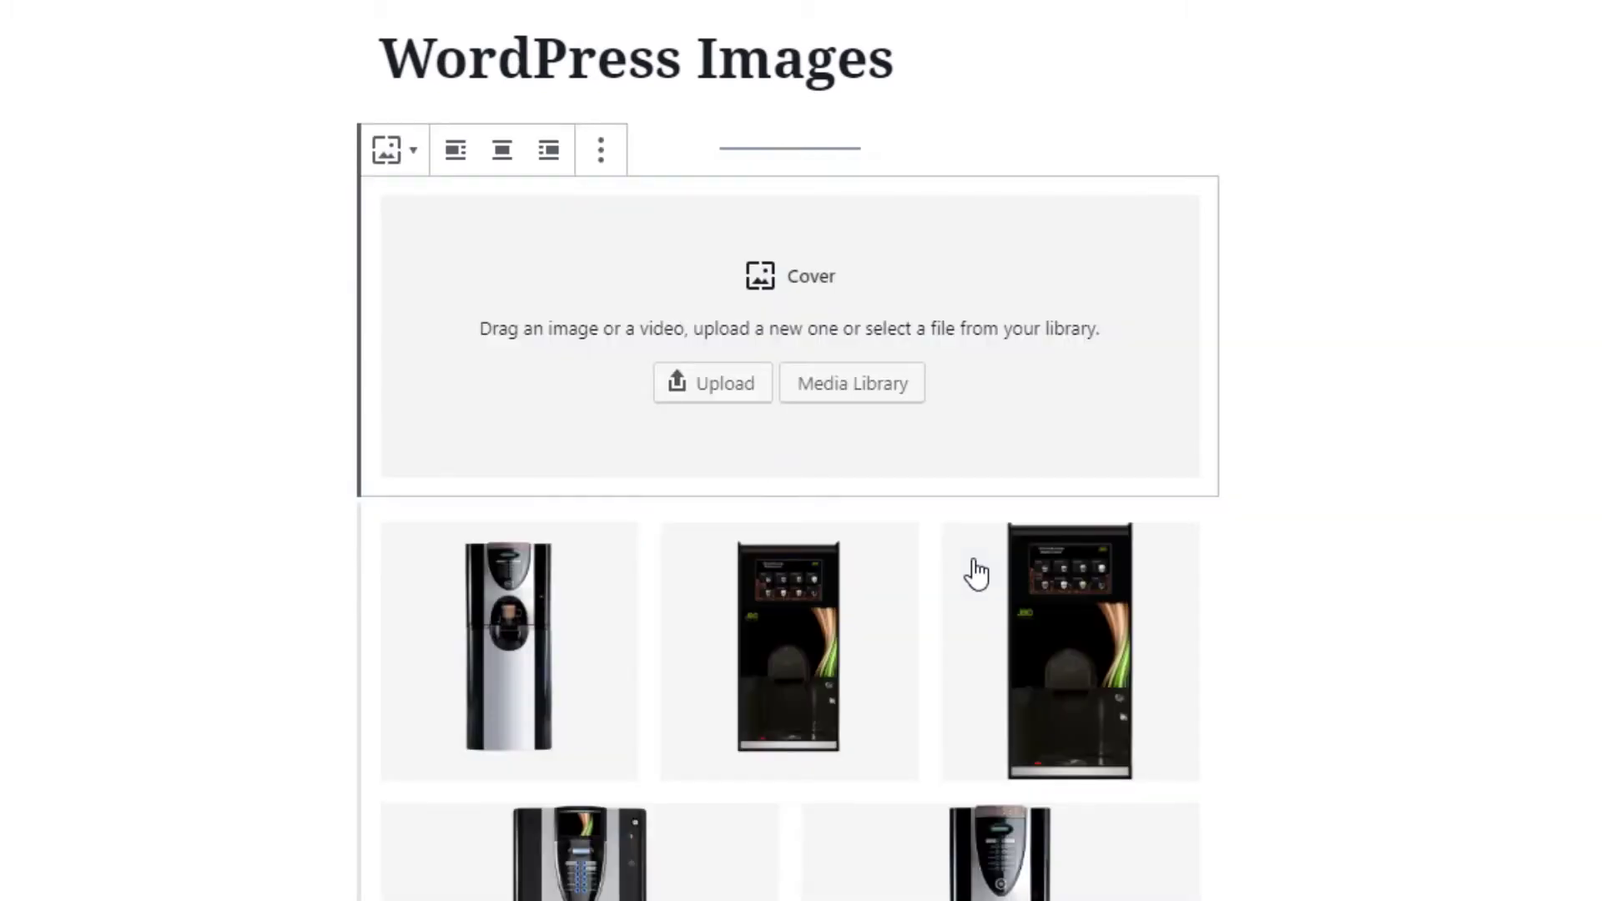
pyautogui.click(844, 388)
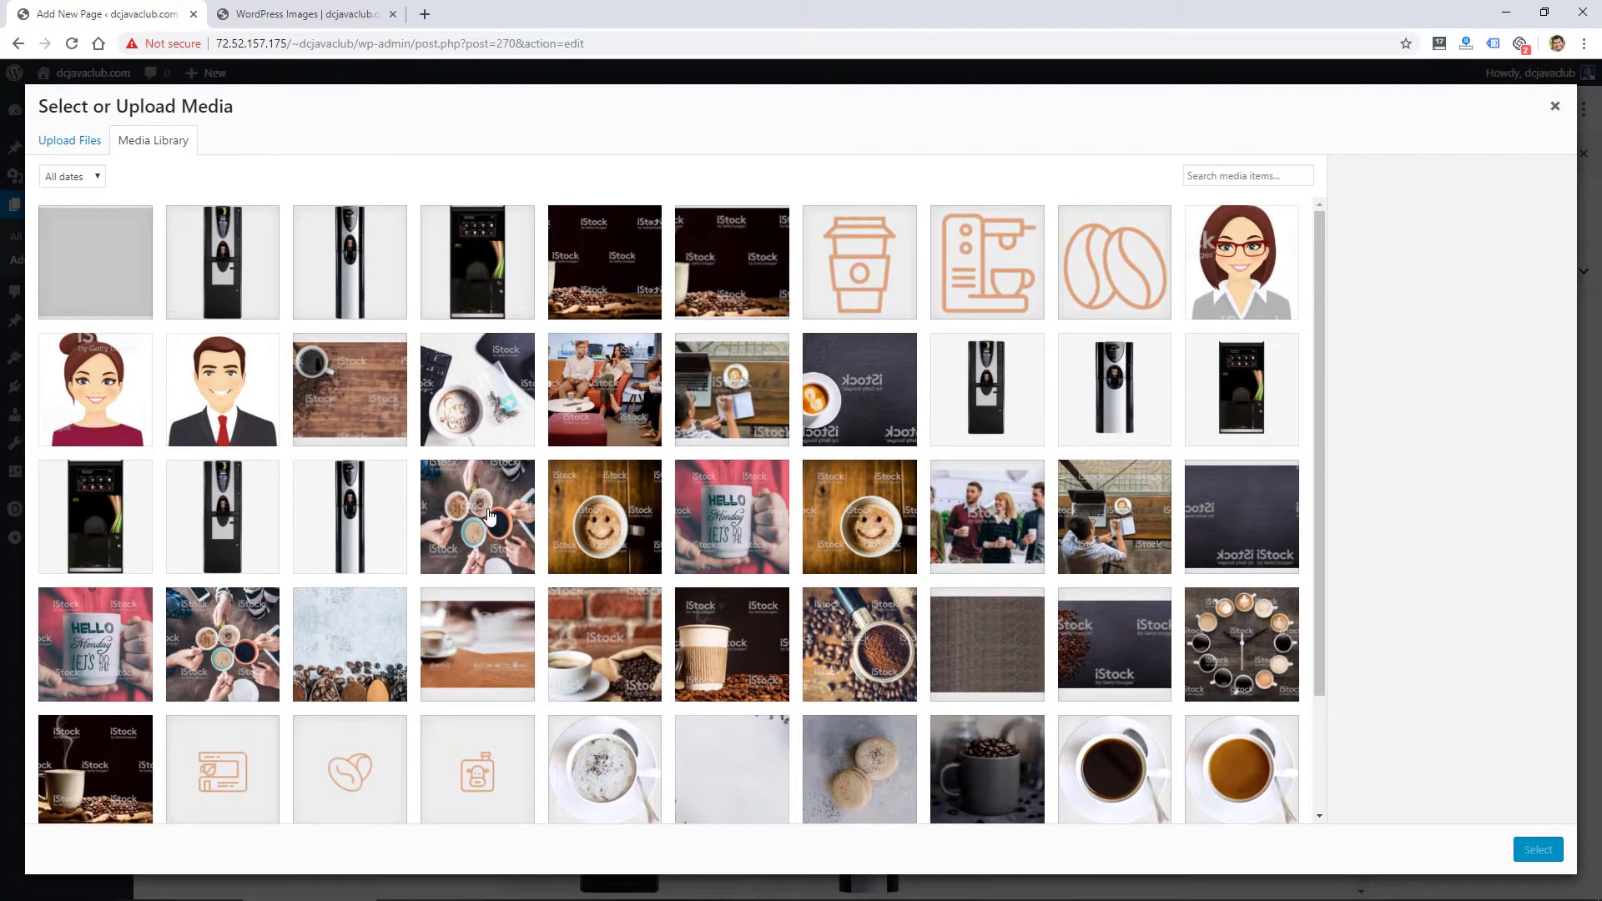
pyautogui.click(489, 517)
pyautogui.click(1536, 851)
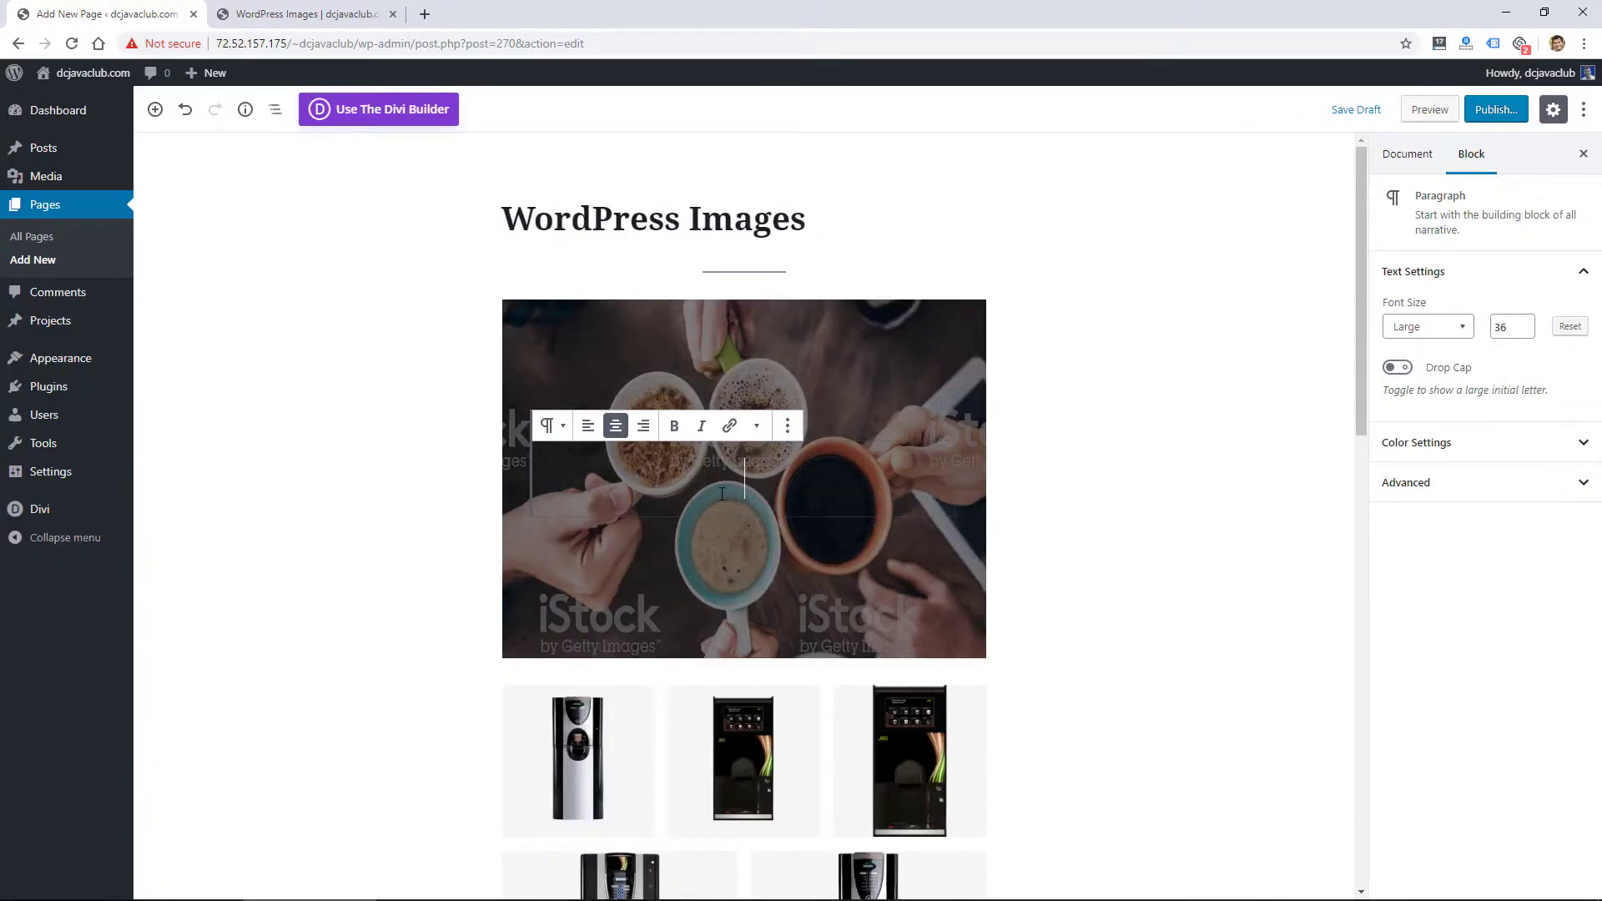
pyautogui.write('Cover Image')
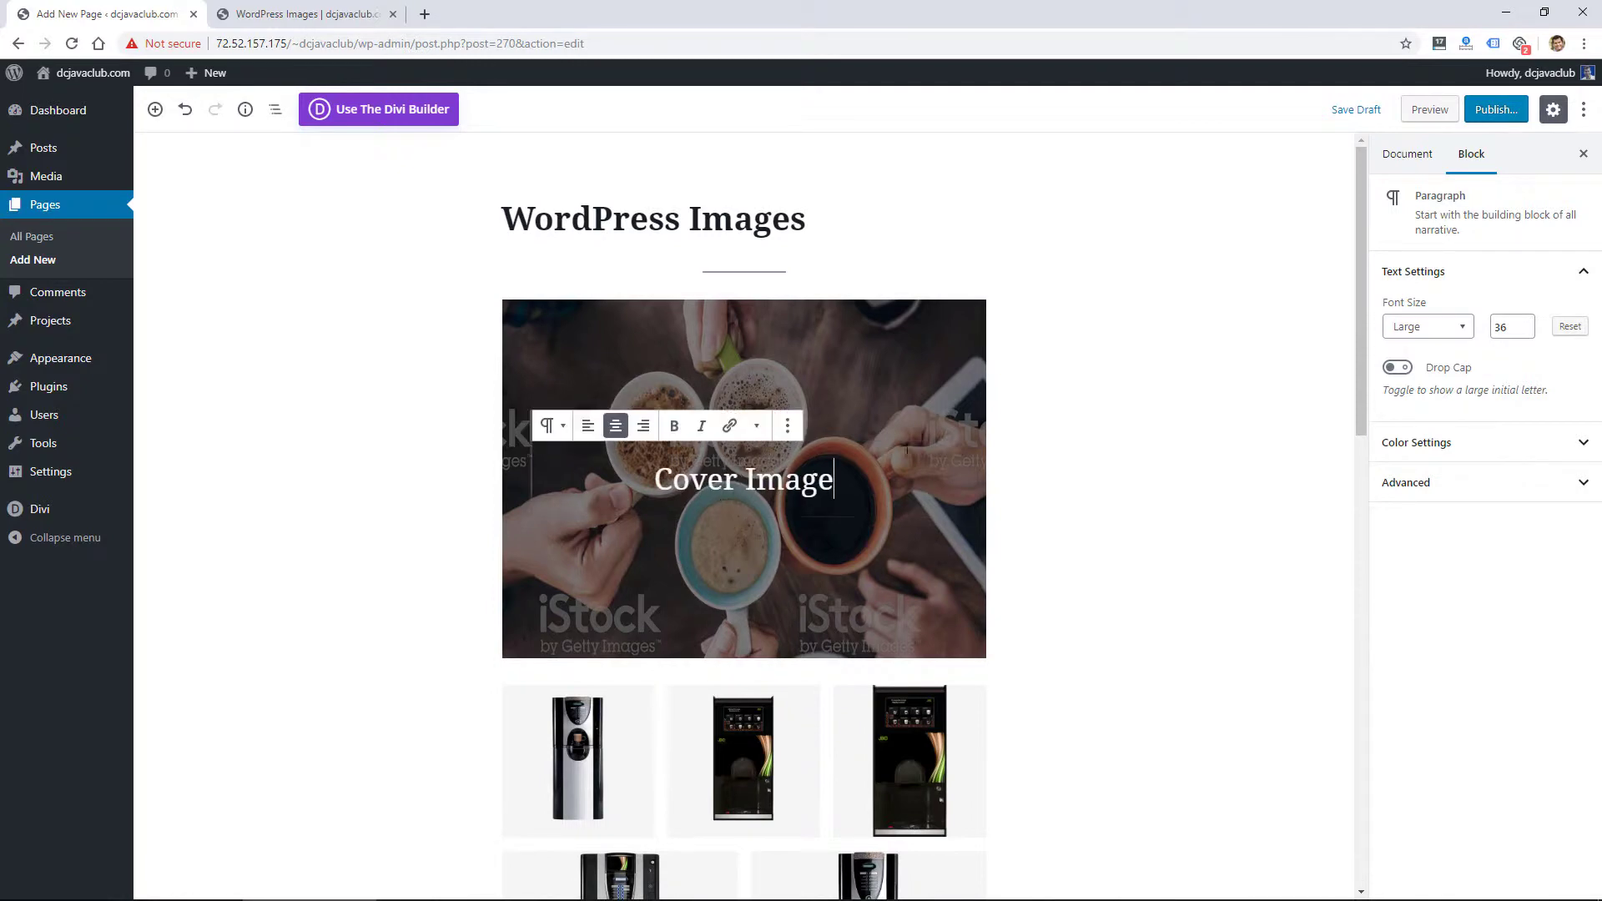
pyautogui.click(1431, 110)
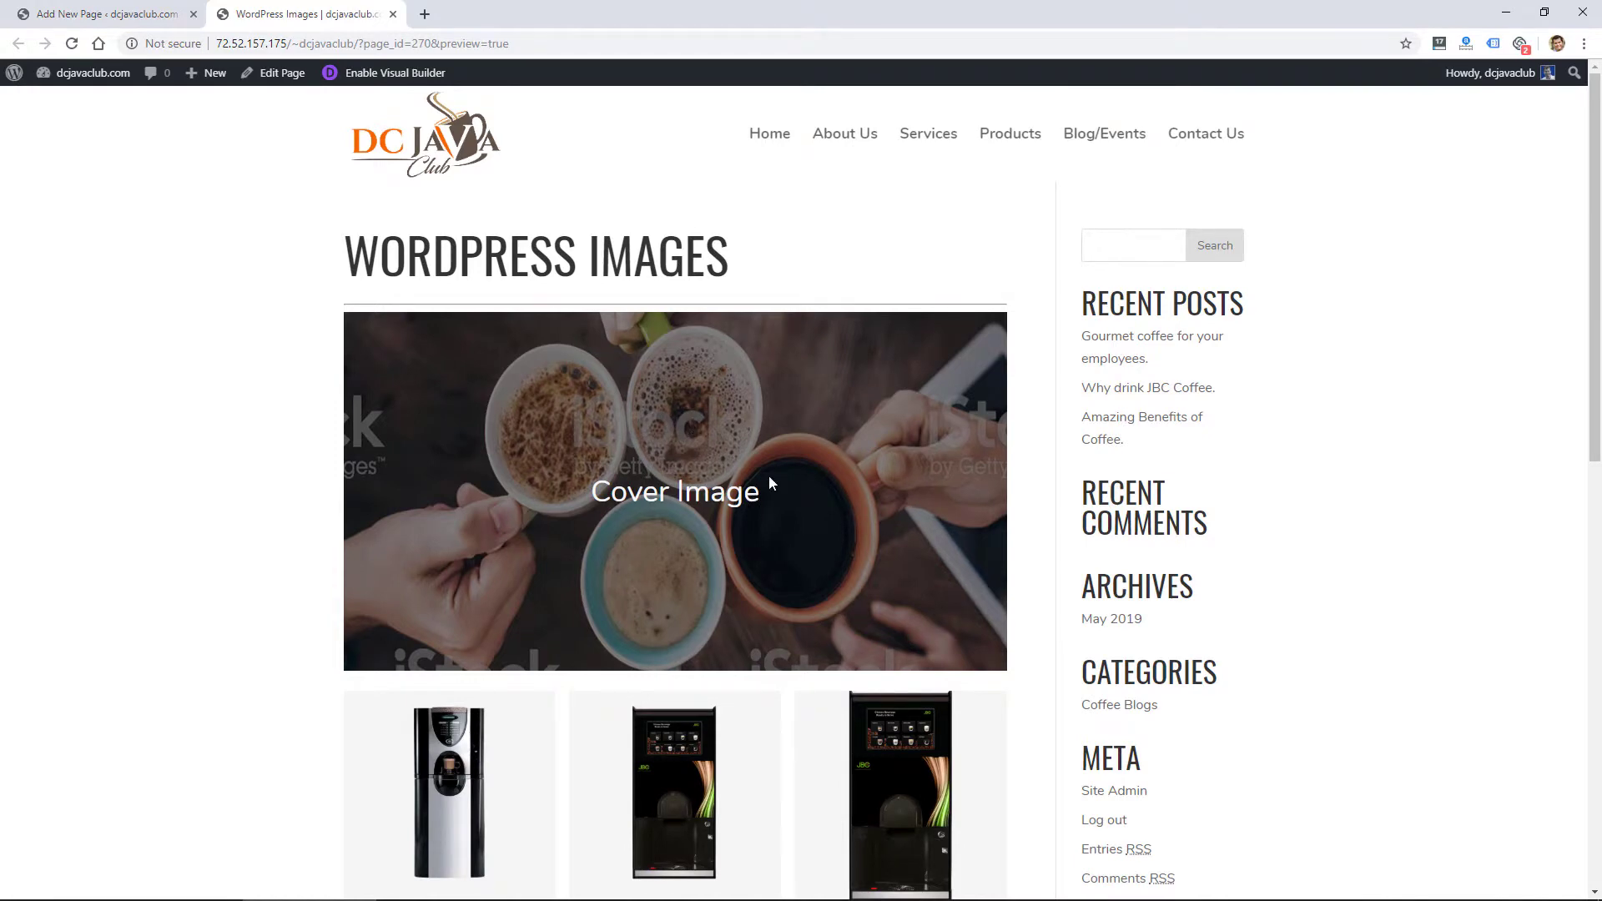
pyautogui.scroll(-1, 584, 493)
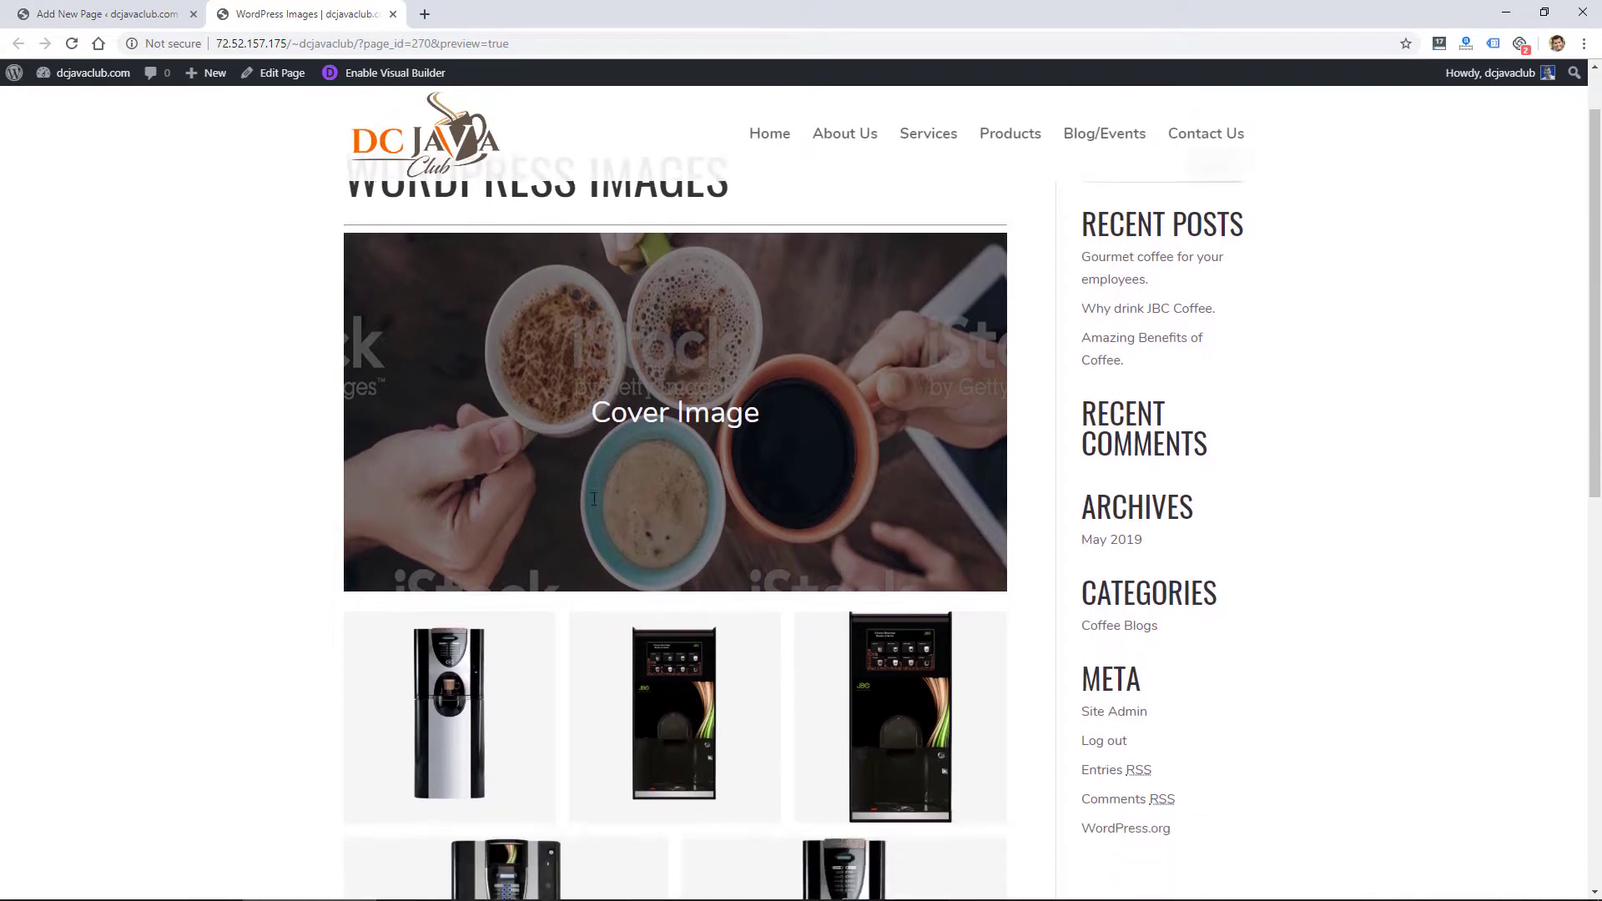
pyautogui.scroll(1, 499, 403)
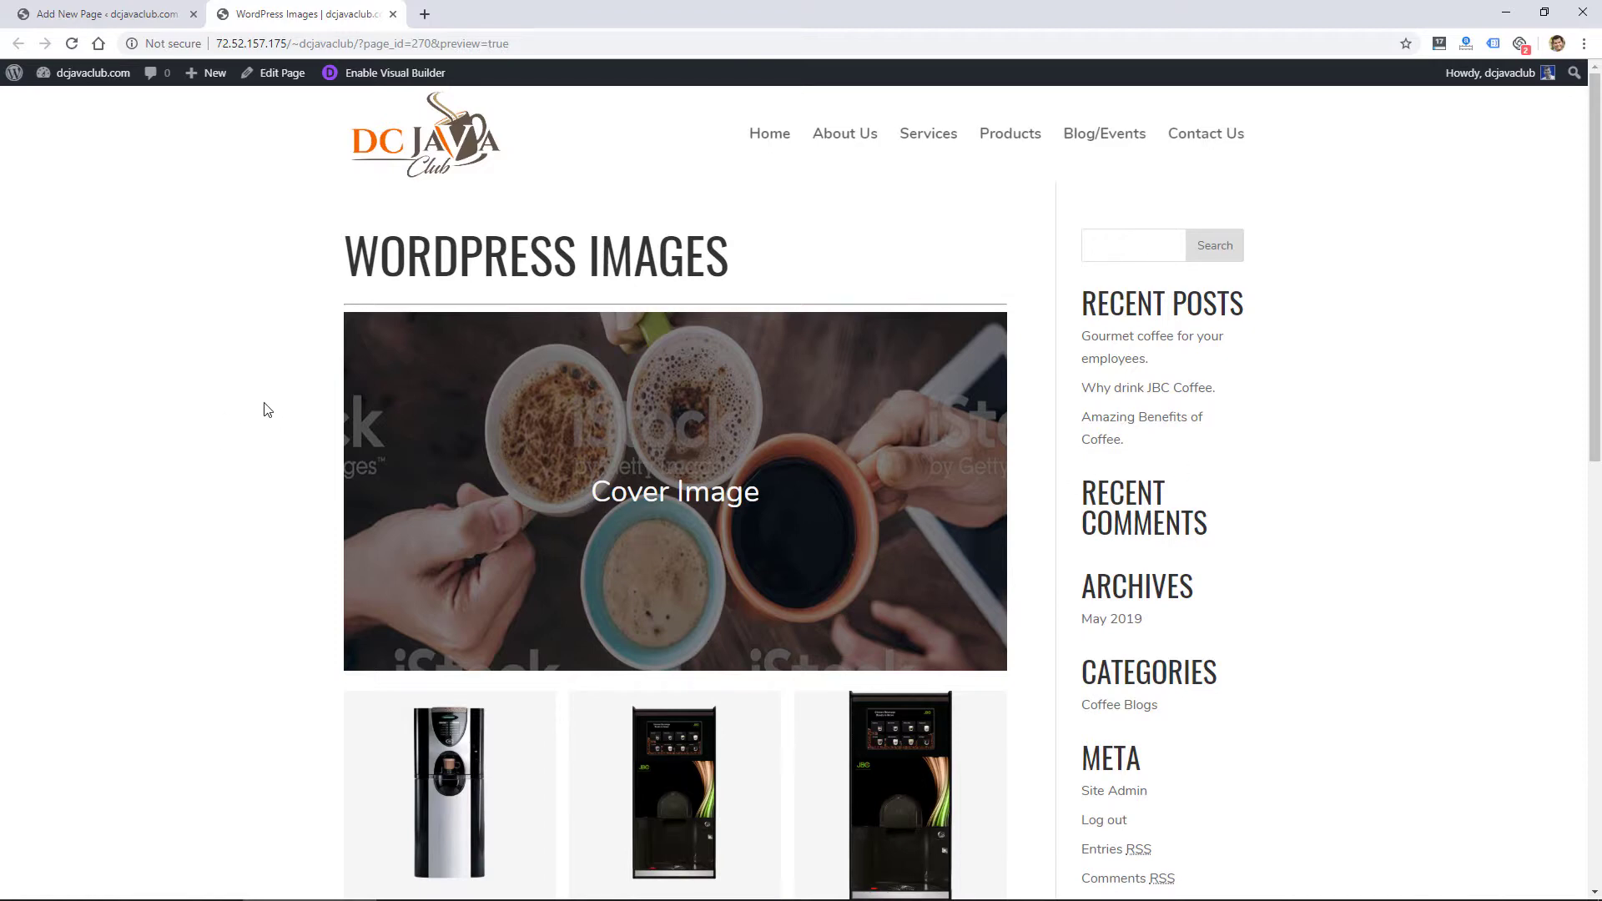
pyautogui.scroll(-3, 267, 409)
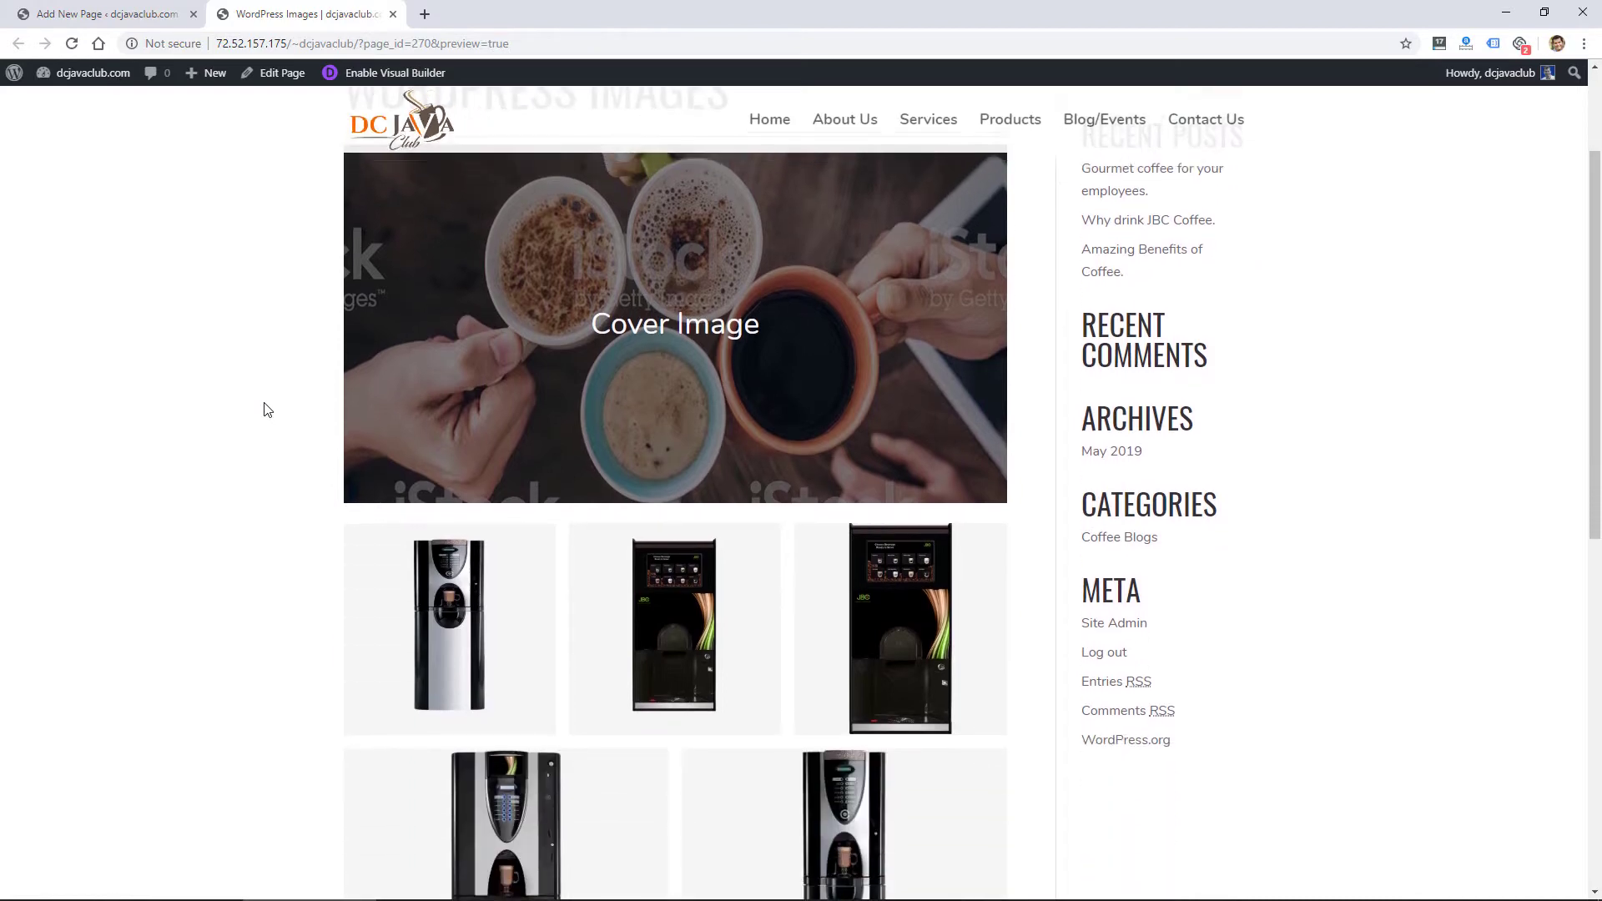